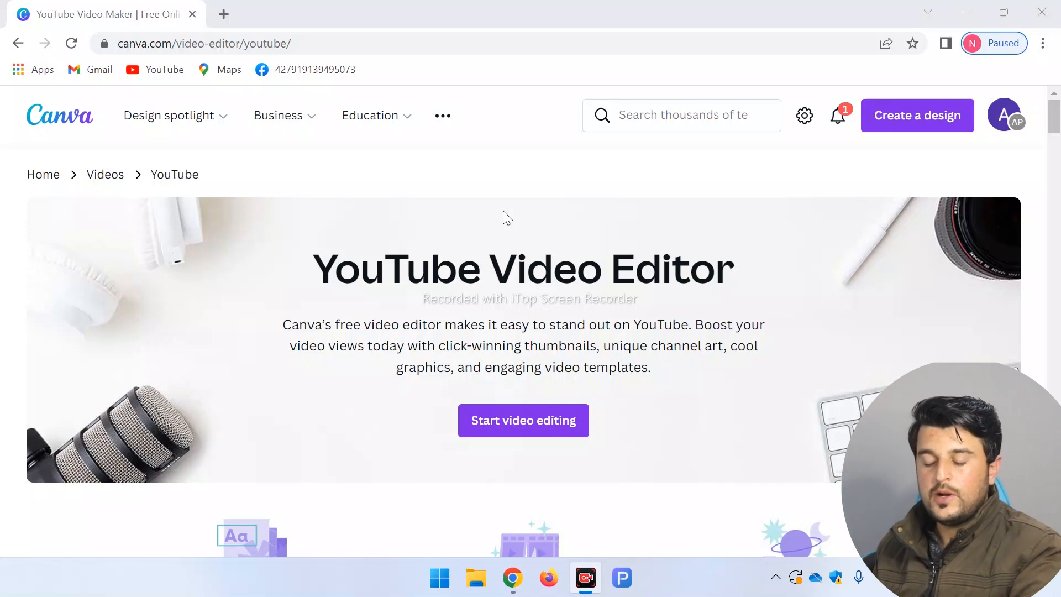
Step: Open the Yellow Abstract Texture Mobile Game Promotion YouTube thumbnail template for customizing and close the template gallery page
mouse_move(190, 123)
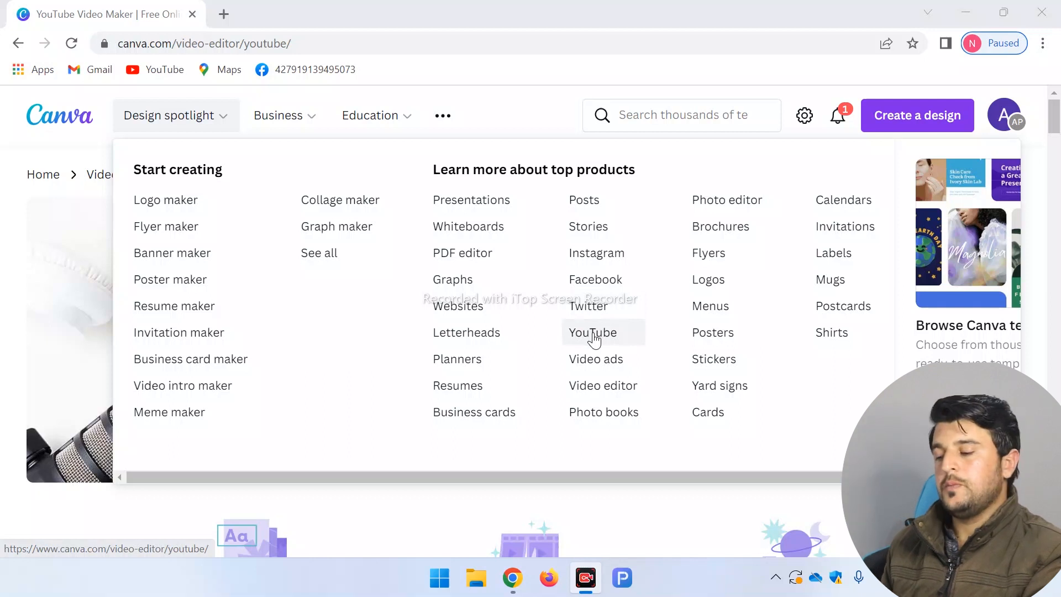
click(594, 334)
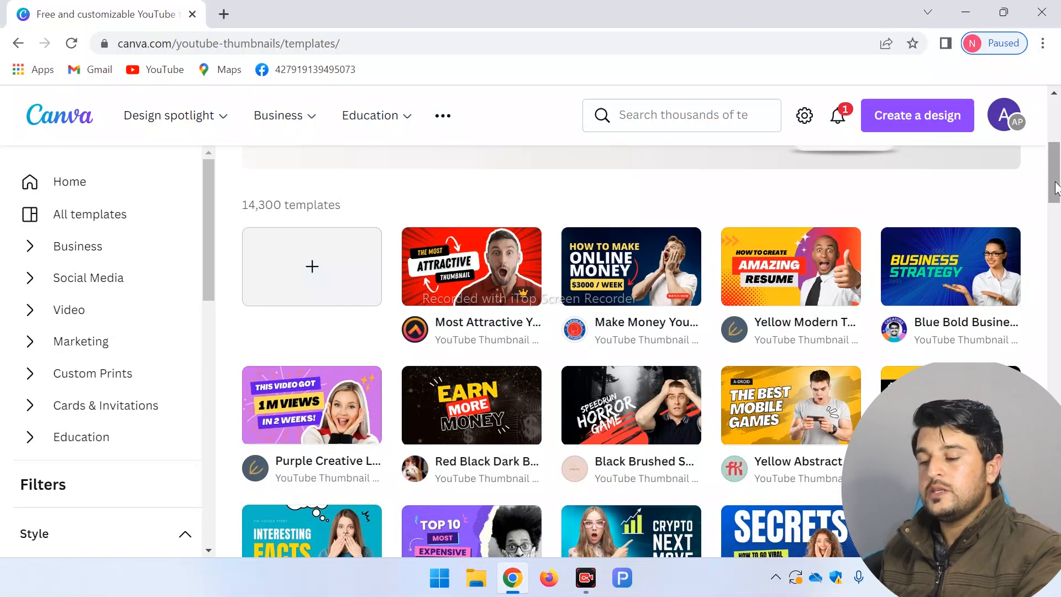
drag(1055, 187, 1057, 211)
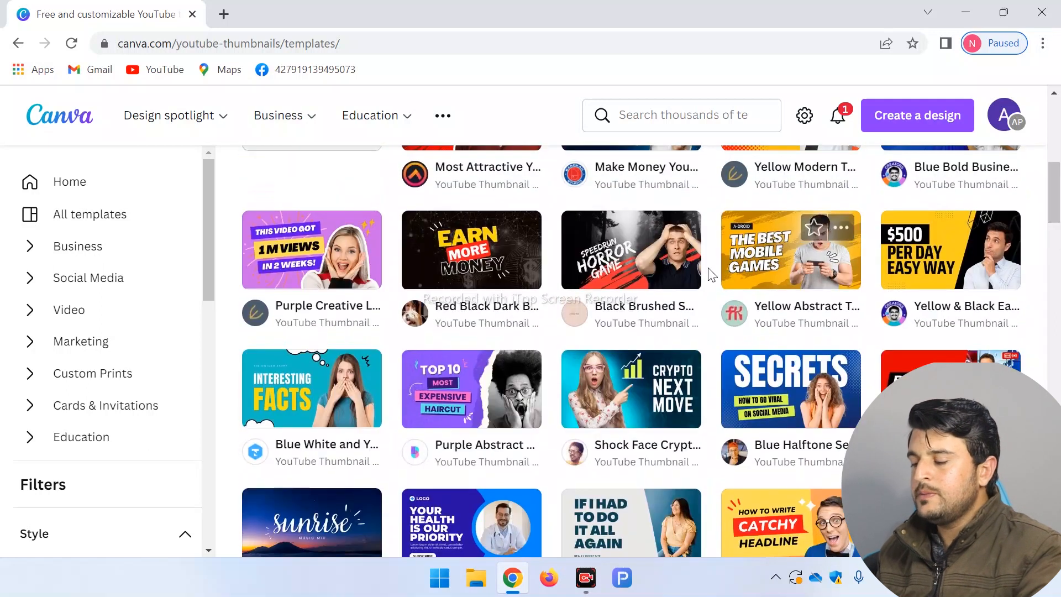
click(752, 273)
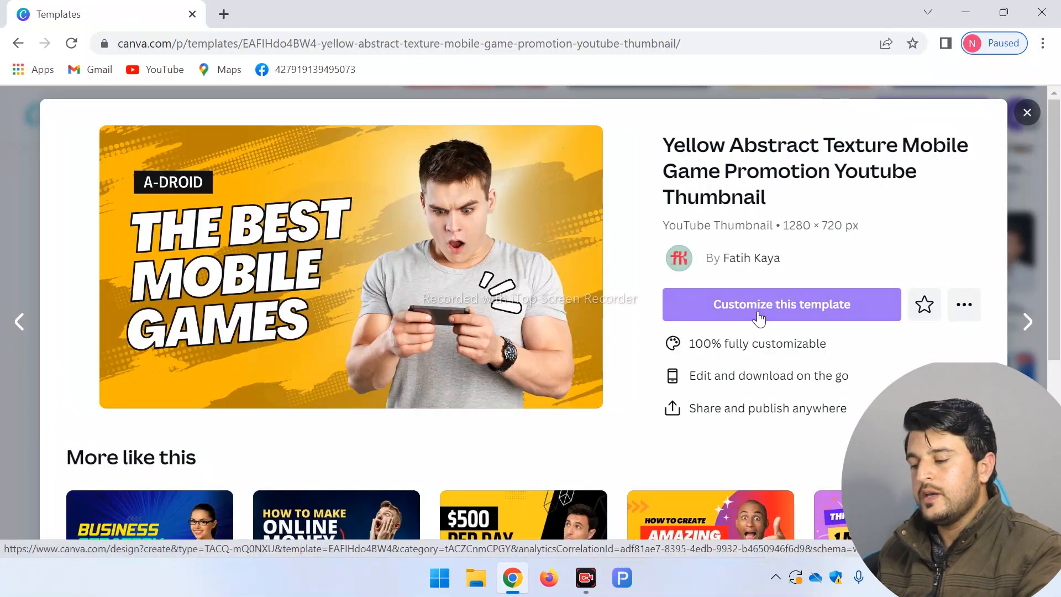
click(758, 319)
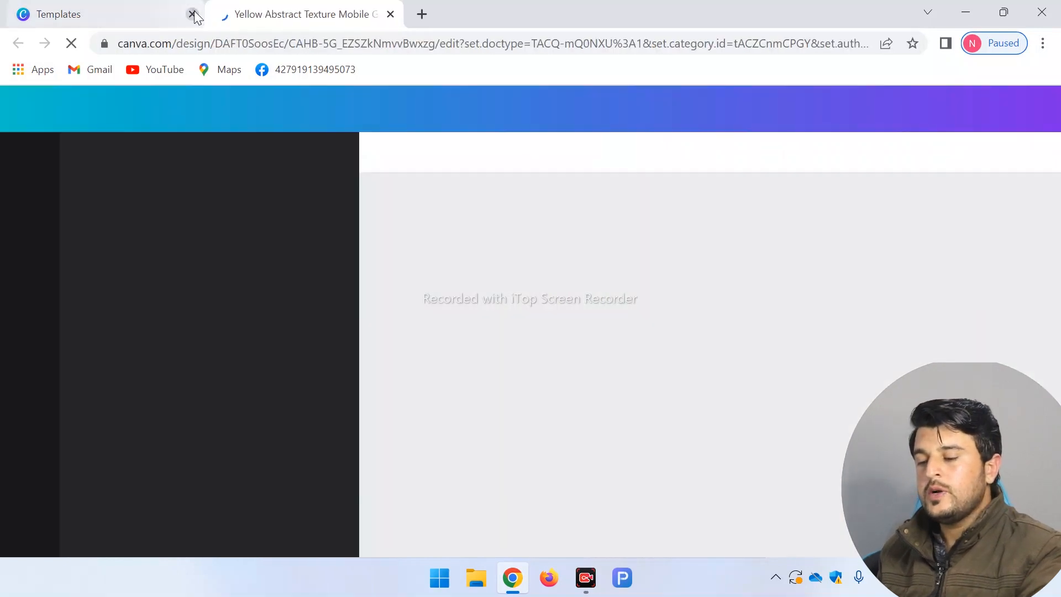
click(192, 14)
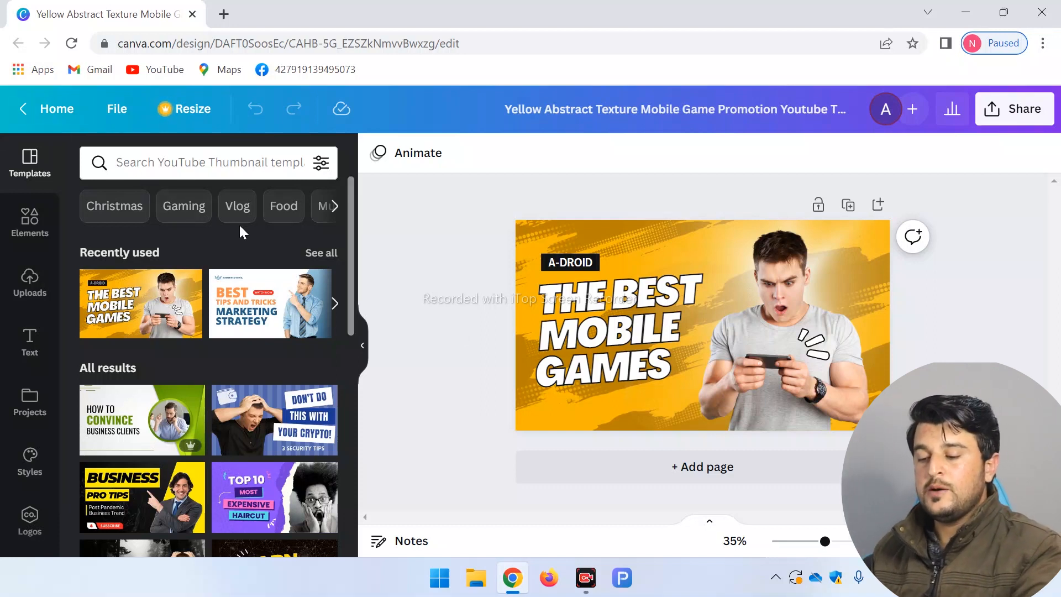
Step: Look through the template categories, search the YouTube thumbnail templates for "food" and browse the results
click(334, 206)
click(335, 205)
click(335, 206)
click(228, 163)
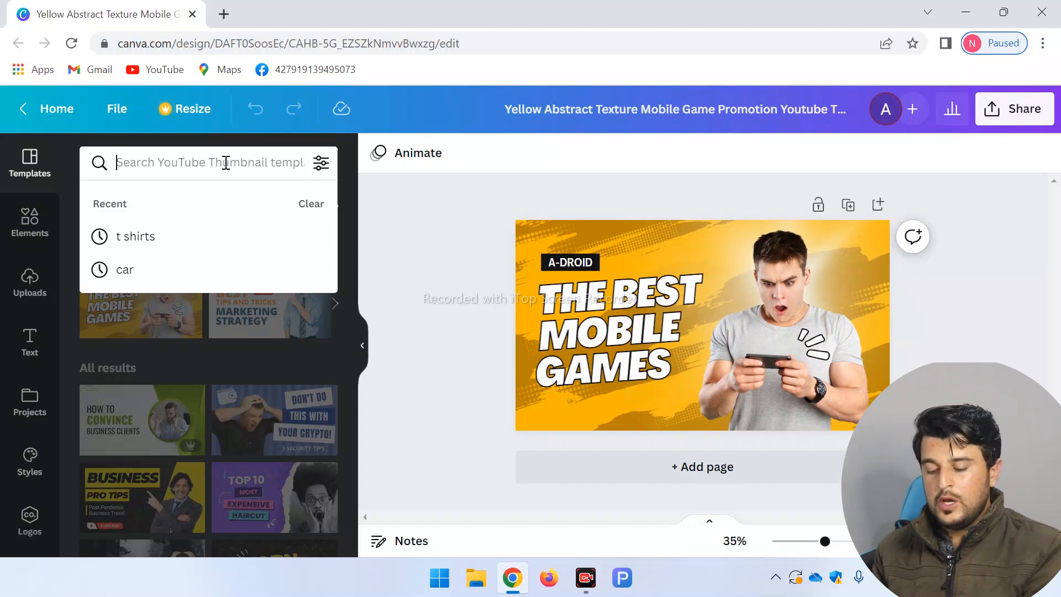
text(faad)
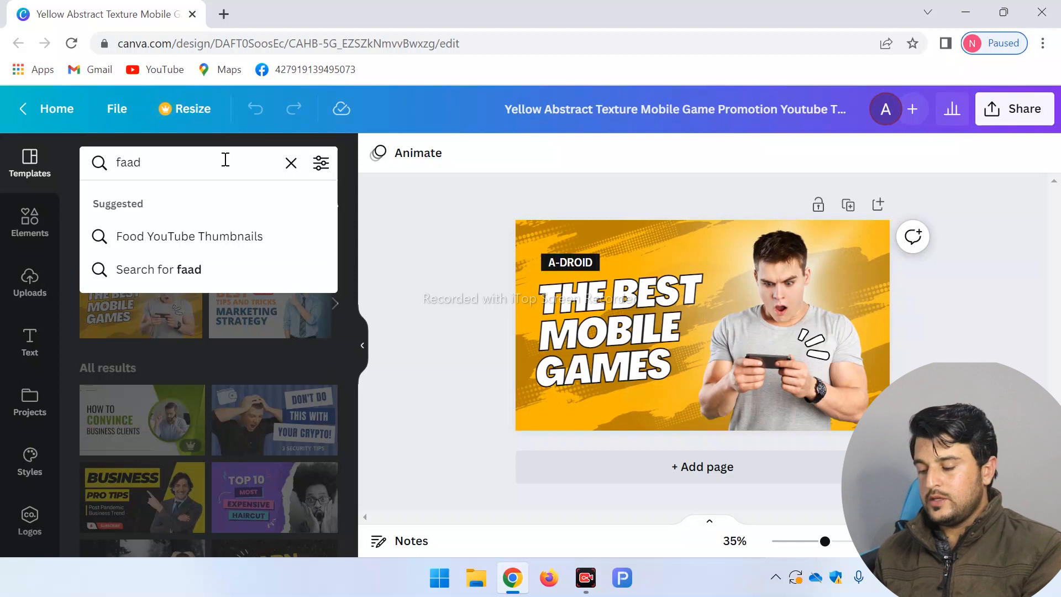
key(BackSpace)
key(BackSpace)
key(BackSpace)
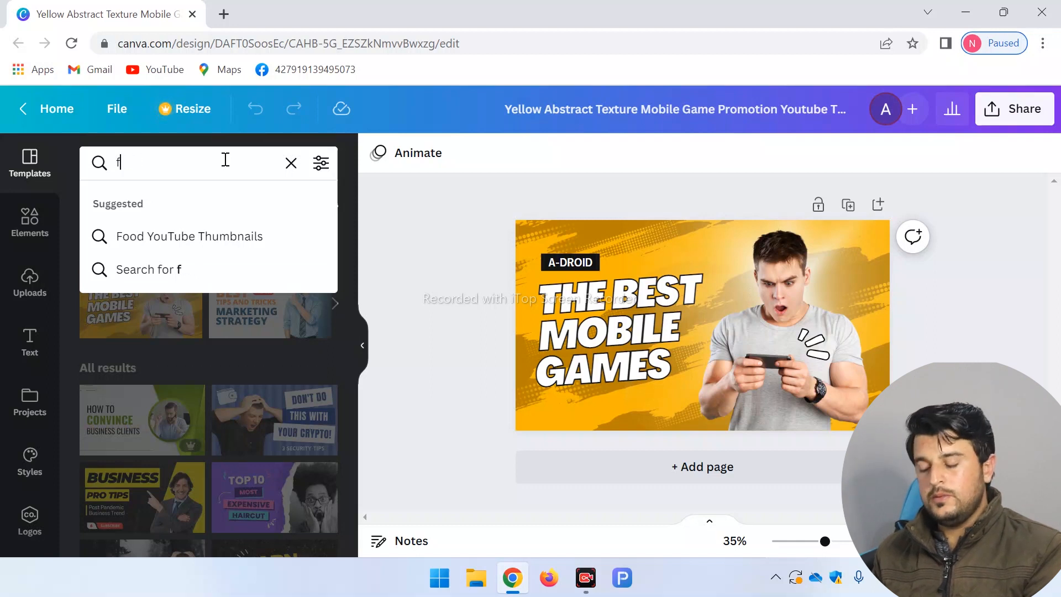
text(ood)
key(Return)
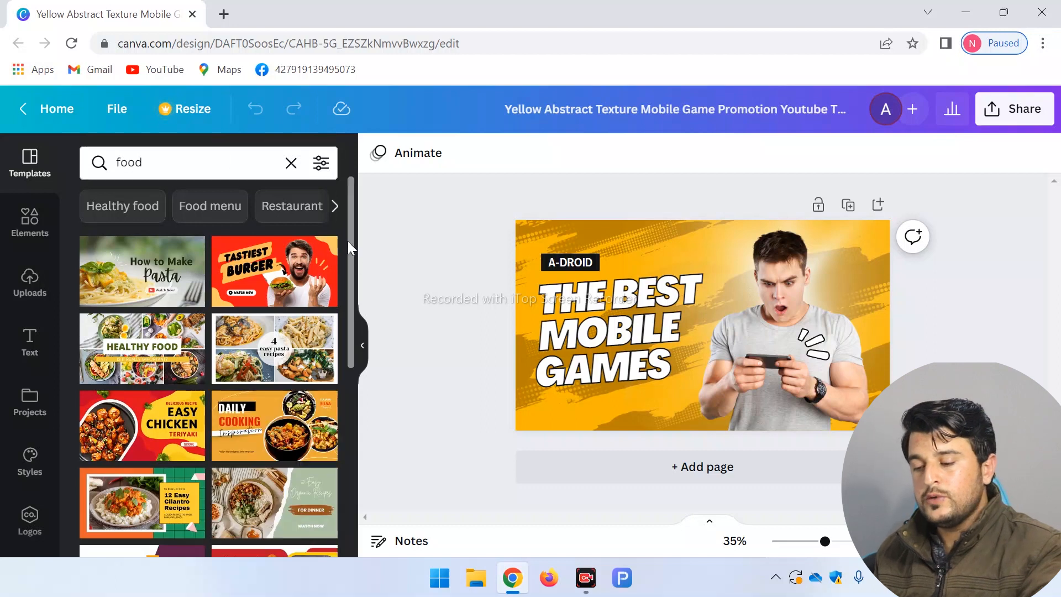
drag(350, 235, 356, 277)
Step: Search the thumbnail templates for "technology"
click(210, 162)
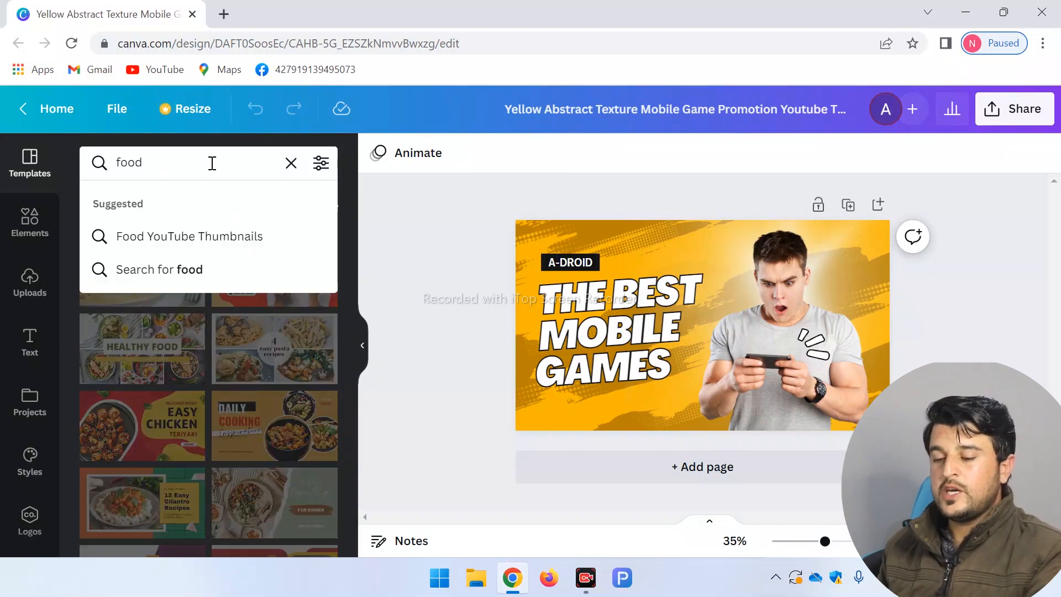
key(BackSpace)
key(BackSpace)
key(BackSpace)
key(BackSpace)
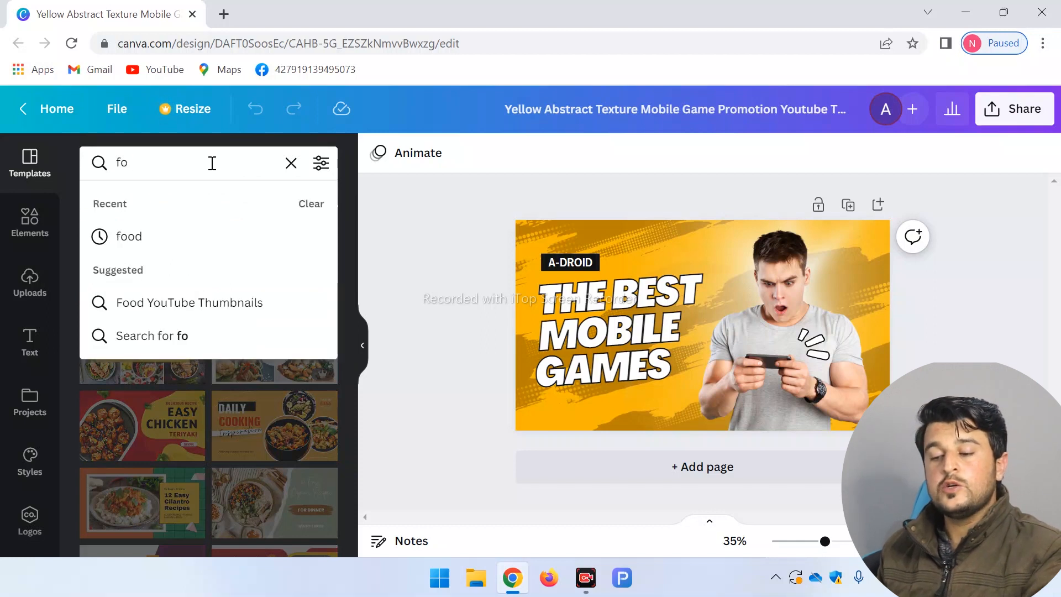
text(tech)
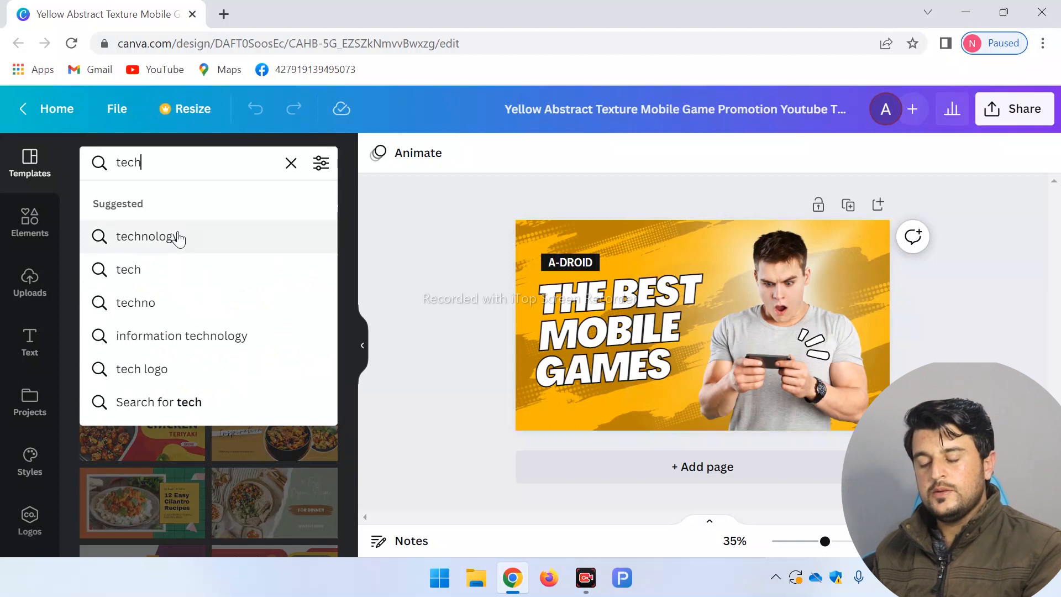
click(175, 237)
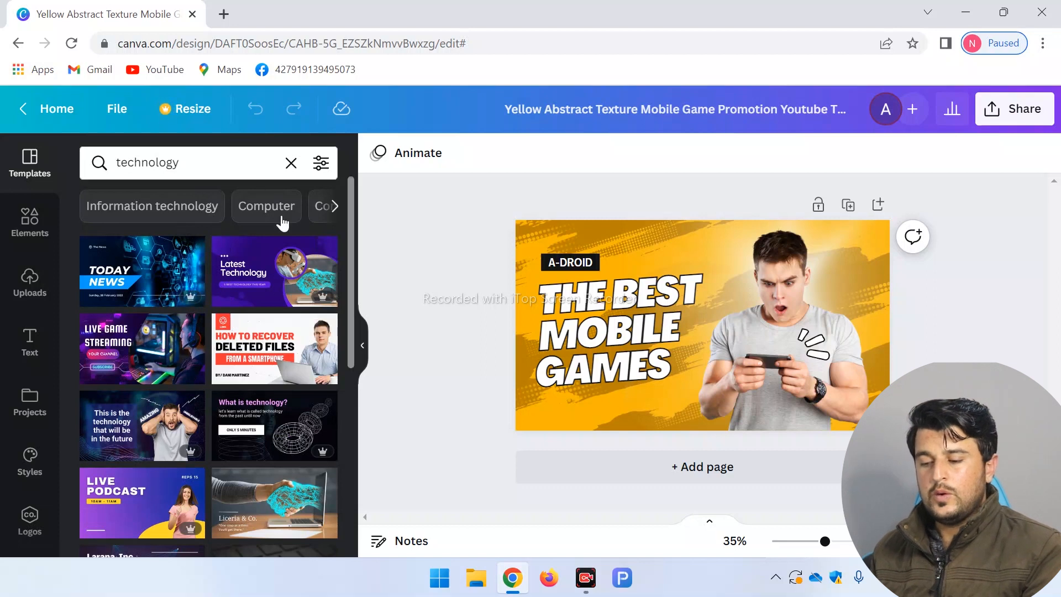
Step: Search the thumbnail templates for "information technology" and browse through the designs
click(119, 162)
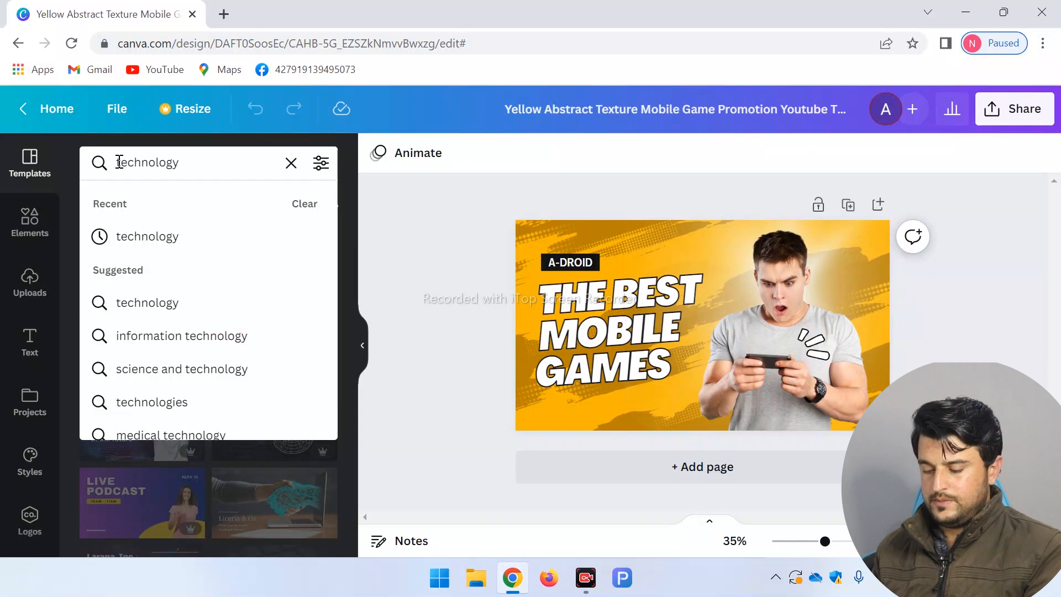
text(in)
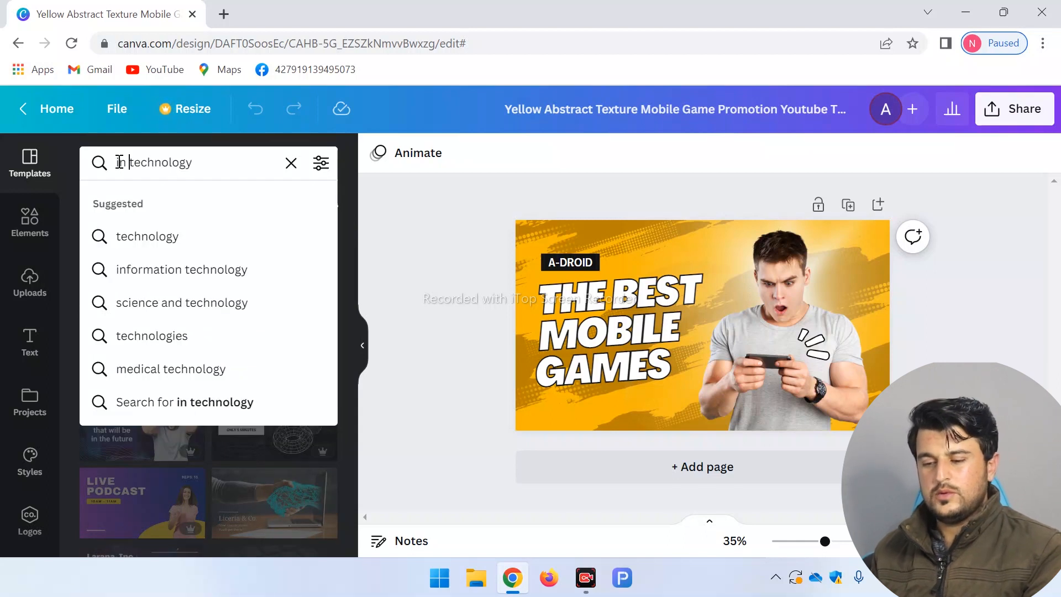
click(224, 269)
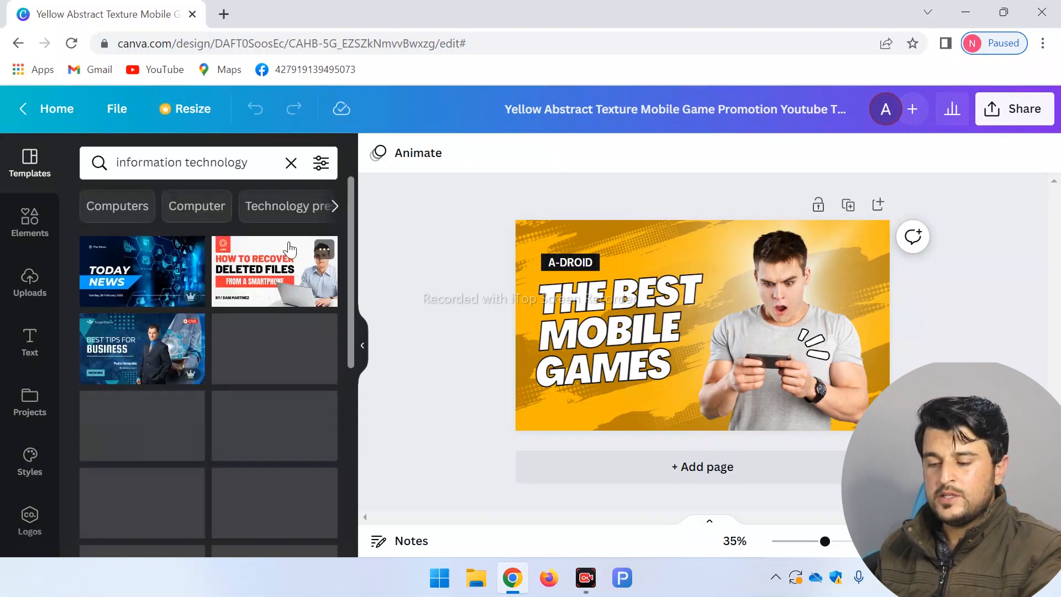
drag(352, 244, 351, 316)
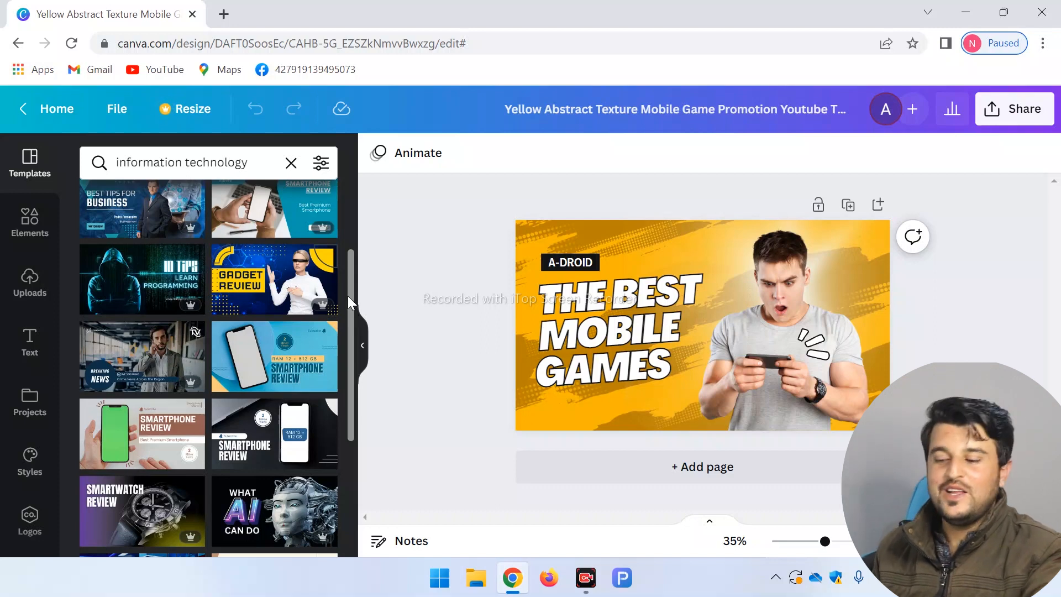
drag(350, 344, 347, 469)
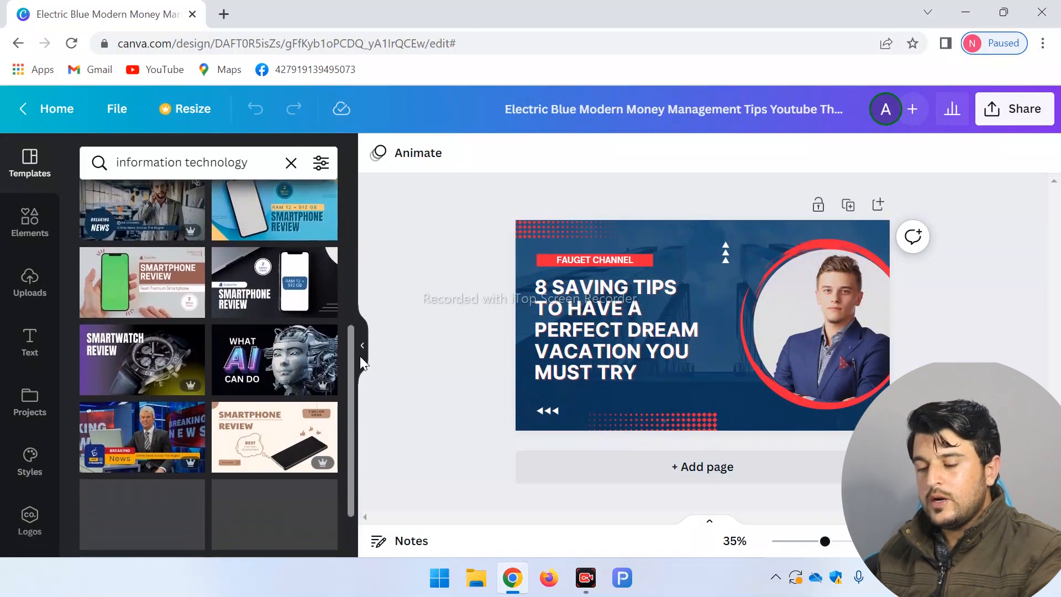
drag(360, 357, 358, 380)
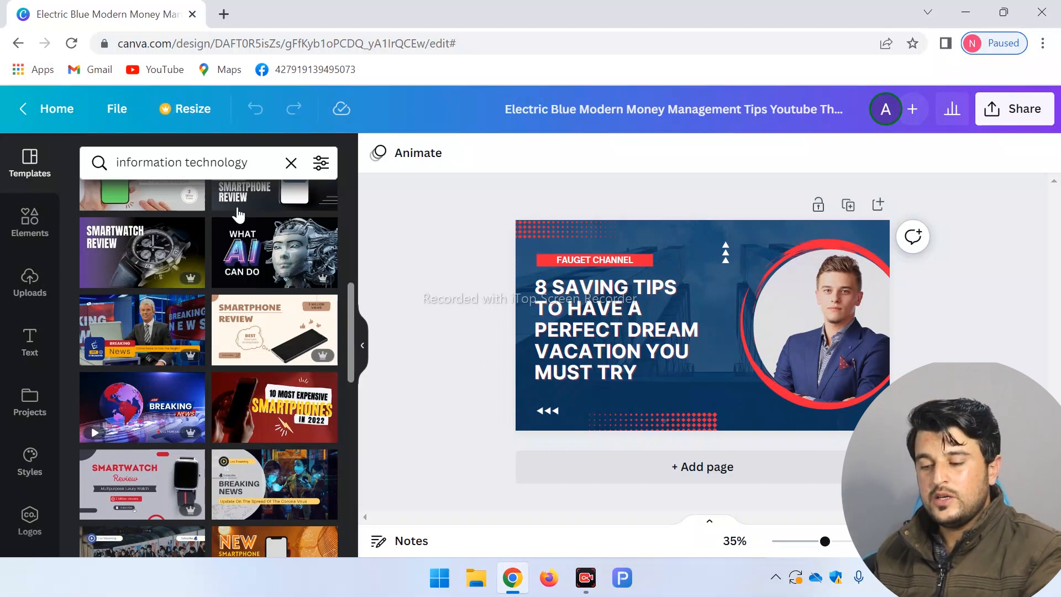
Step: Search the thumbnail templates for "vlog" and browse through the designs
click(255, 163)
text(vlog)
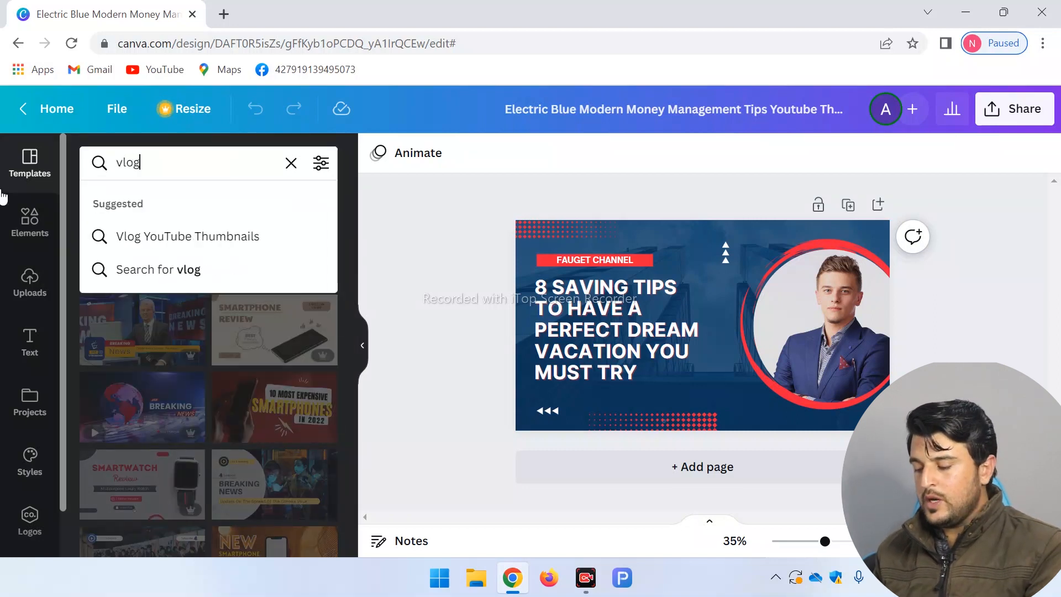
key(Return)
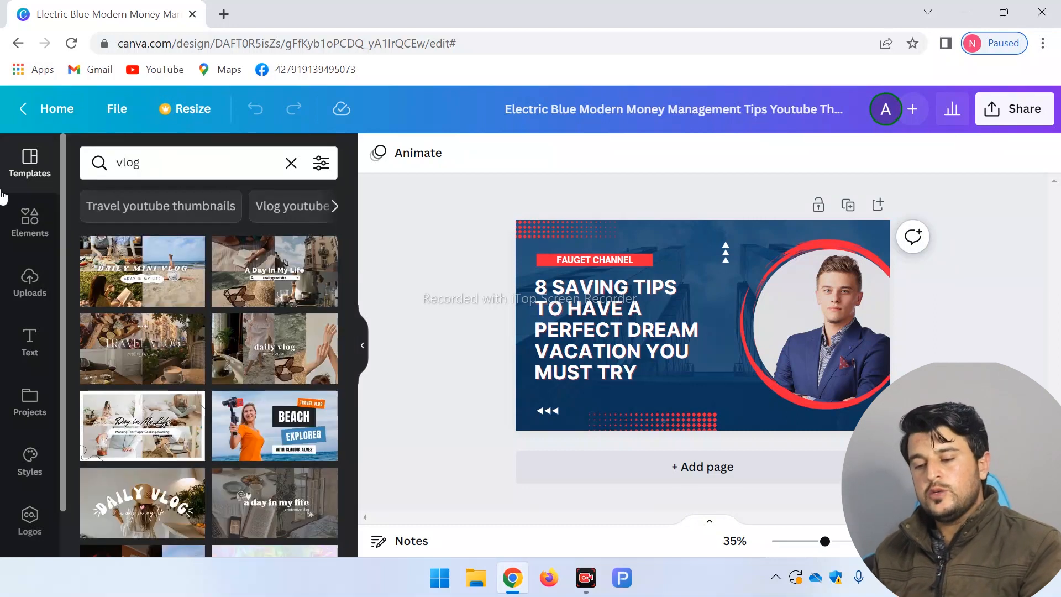
drag(351, 233, 341, 362)
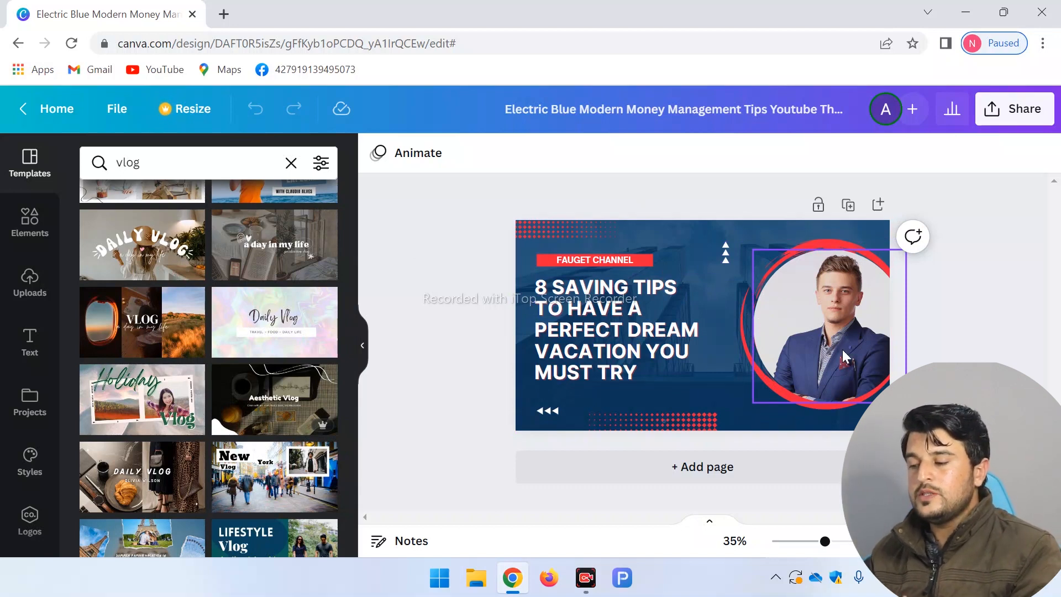
Step: Replace the suited man's photo in the circular frame with the uploaded portrait of the man in the light blue shirt
click(825, 348)
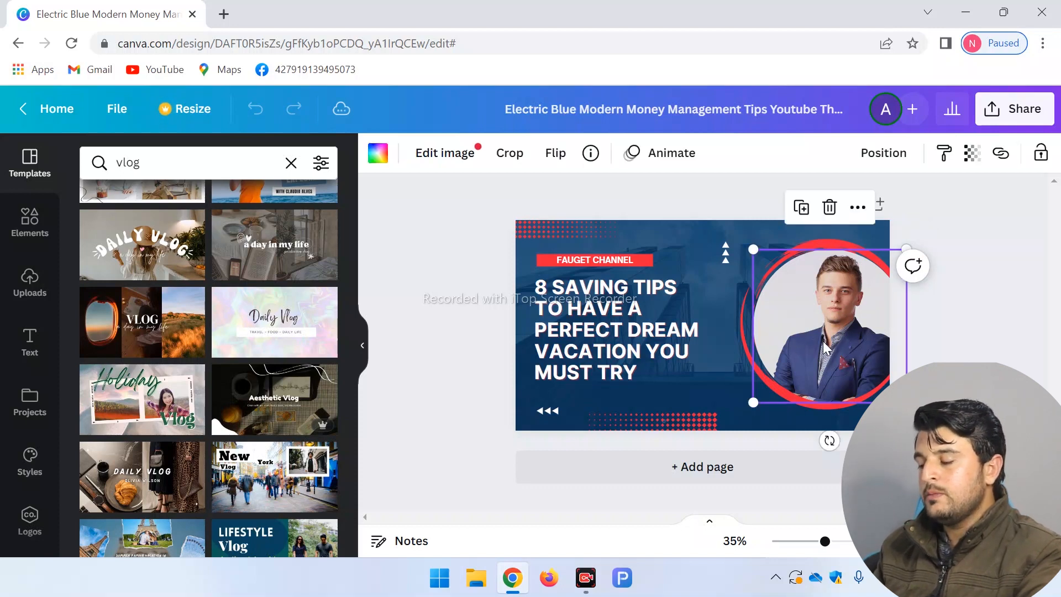
key(Delete)
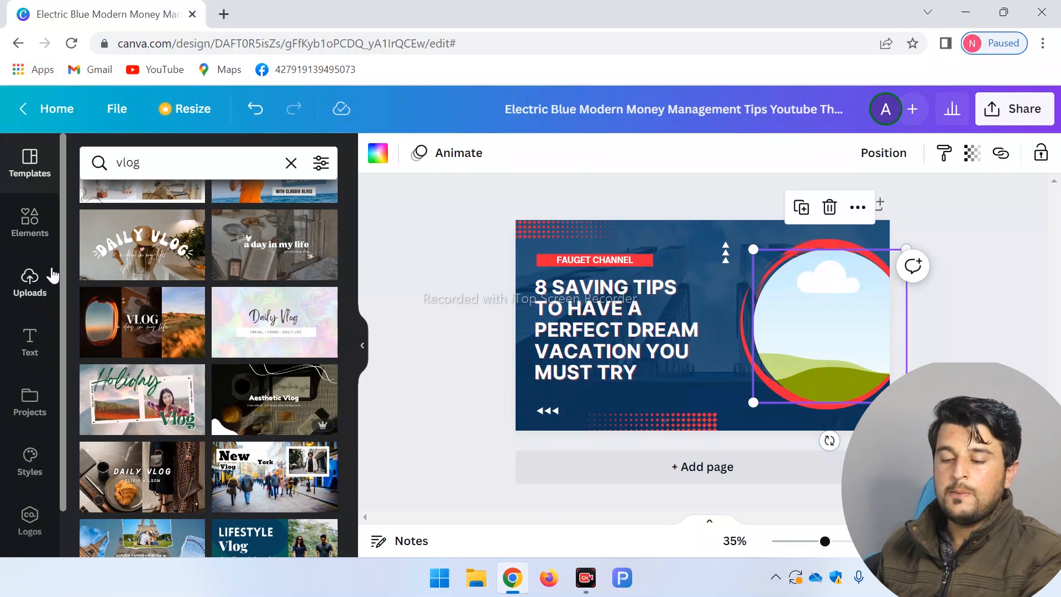
click(17, 299)
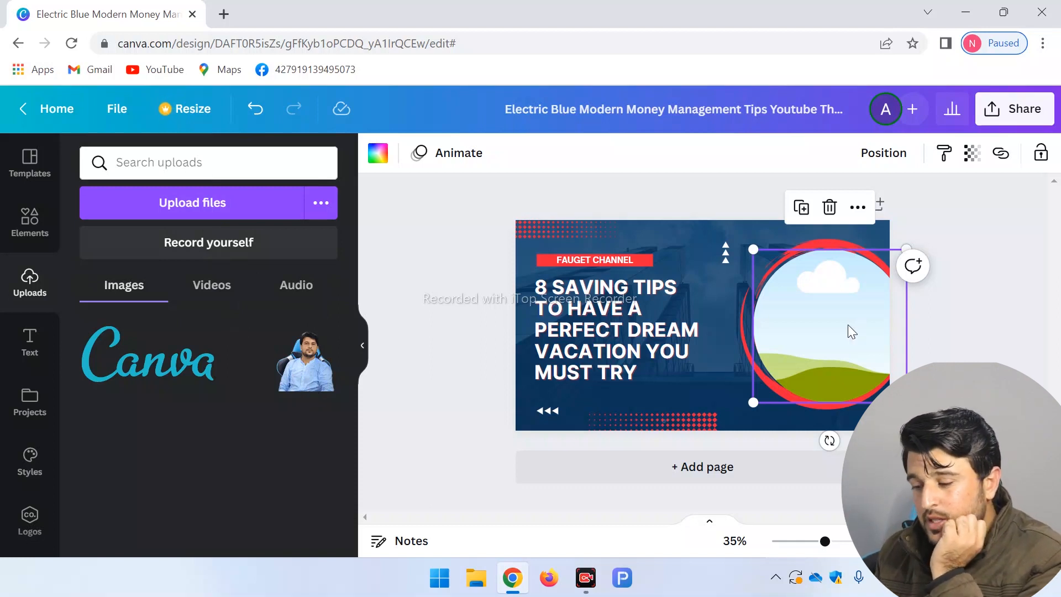
drag(313, 376, 782, 310)
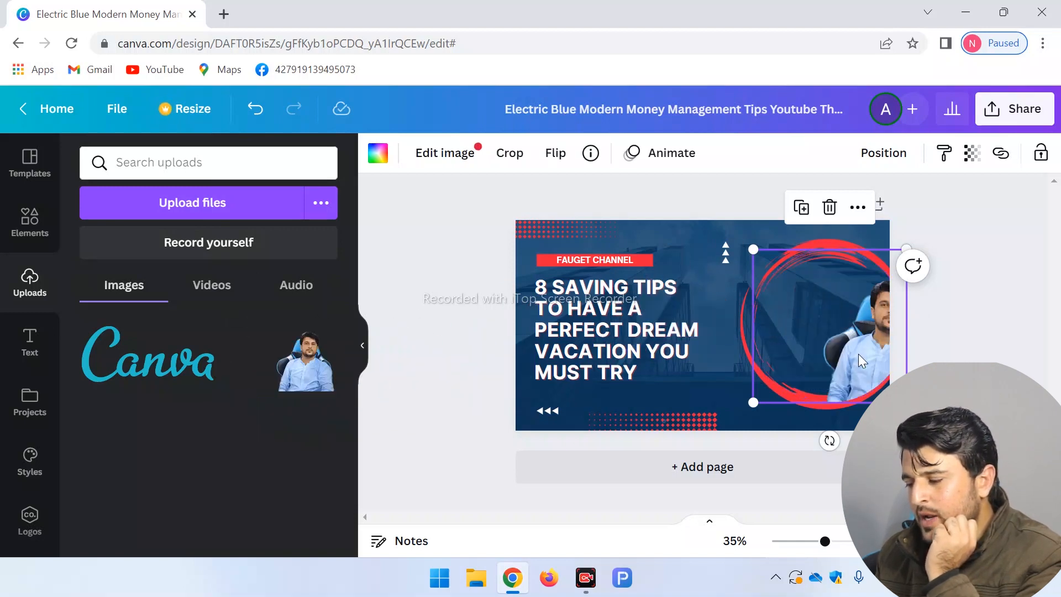
Step: Shift the portrait within its circular crop to show the whole upper body, and reposition the frame over the red ring
drag(858, 356, 809, 340)
mouse_move(858, 386)
mouse_down()
mouse_move(887, 415)
mouse_move(867, 391)
mouse_up()
double_click(797, 317)
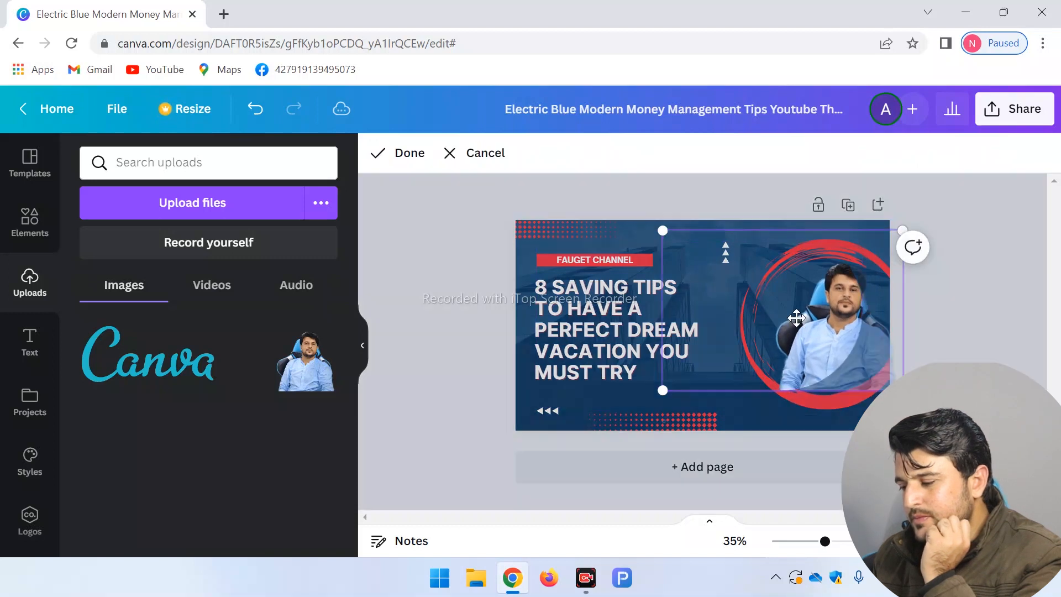
drag(812, 339, 788, 330)
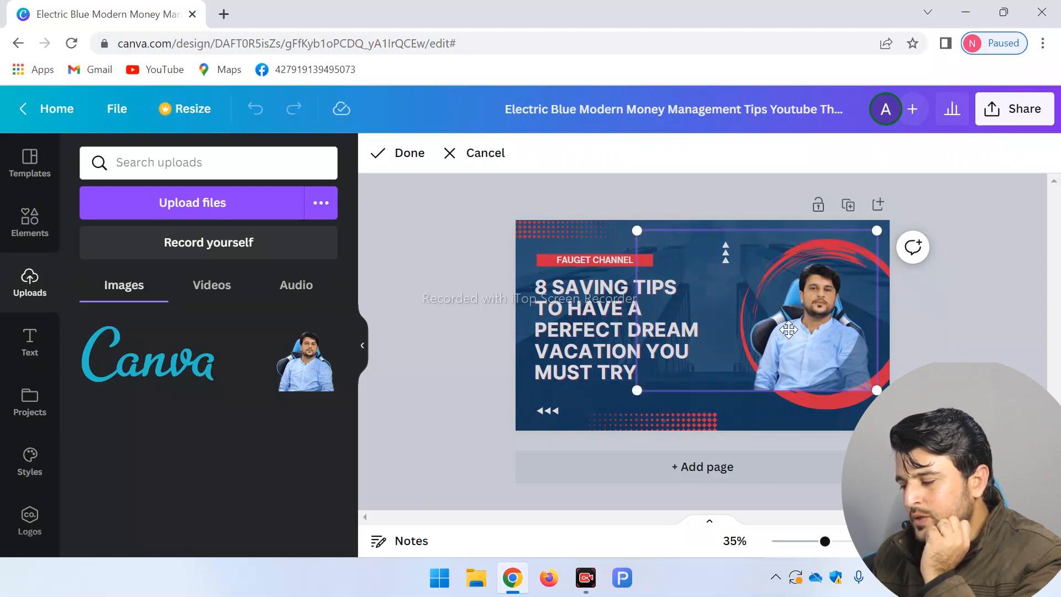
key(Return)
drag(791, 334, 811, 326)
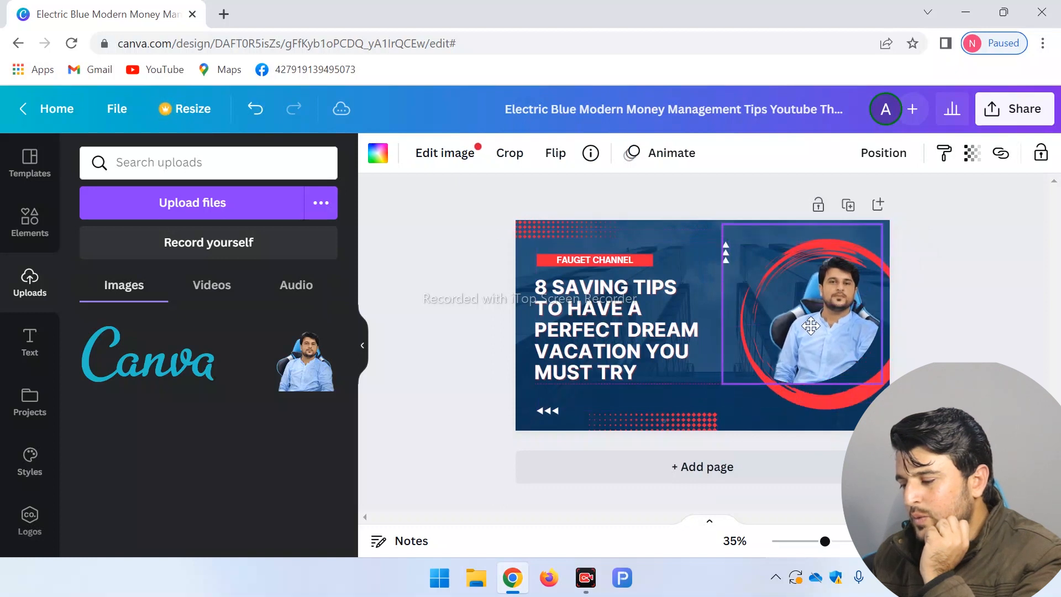
Step: Adjust the portrait's crop again and move the framed photo slightly lower so it lines up with the red ring
double_click(838, 337)
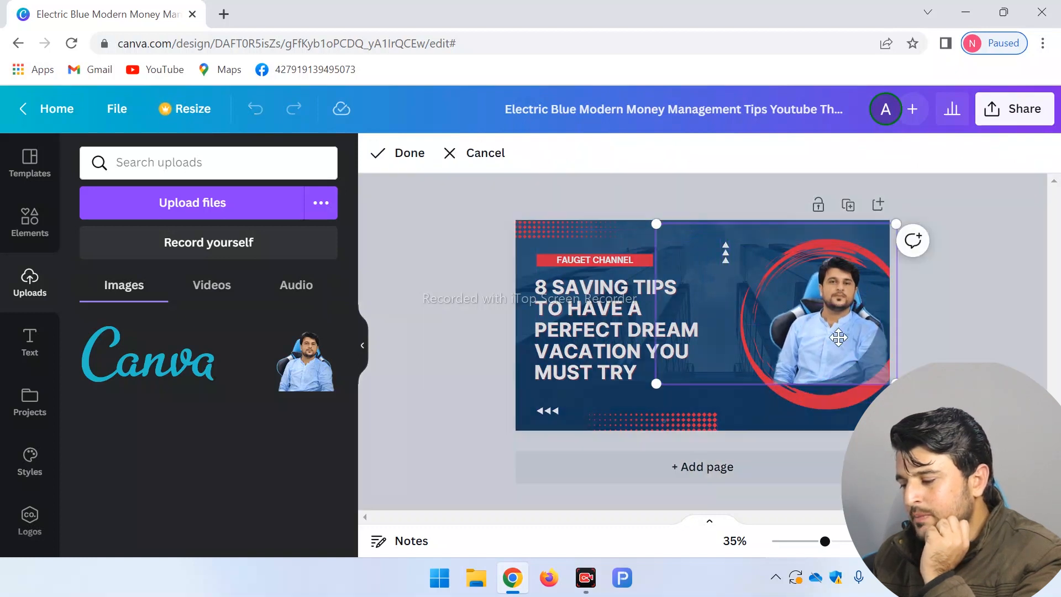
drag(834, 331, 811, 329)
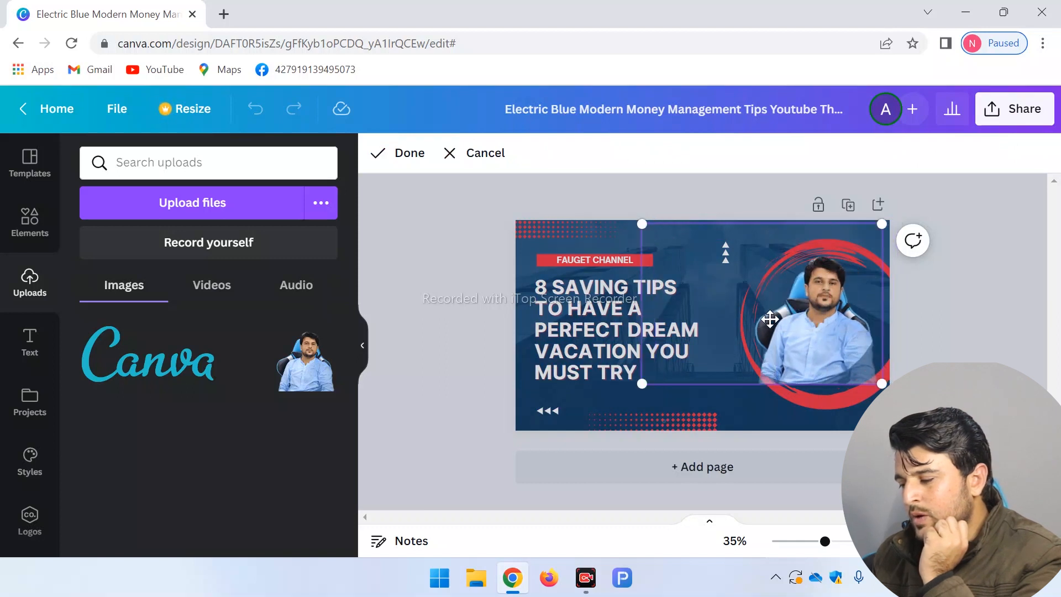
mouse_move(823, 330)
mouse_down()
mouse_move(796, 331)
mouse_move(827, 346)
mouse_up()
key(Return)
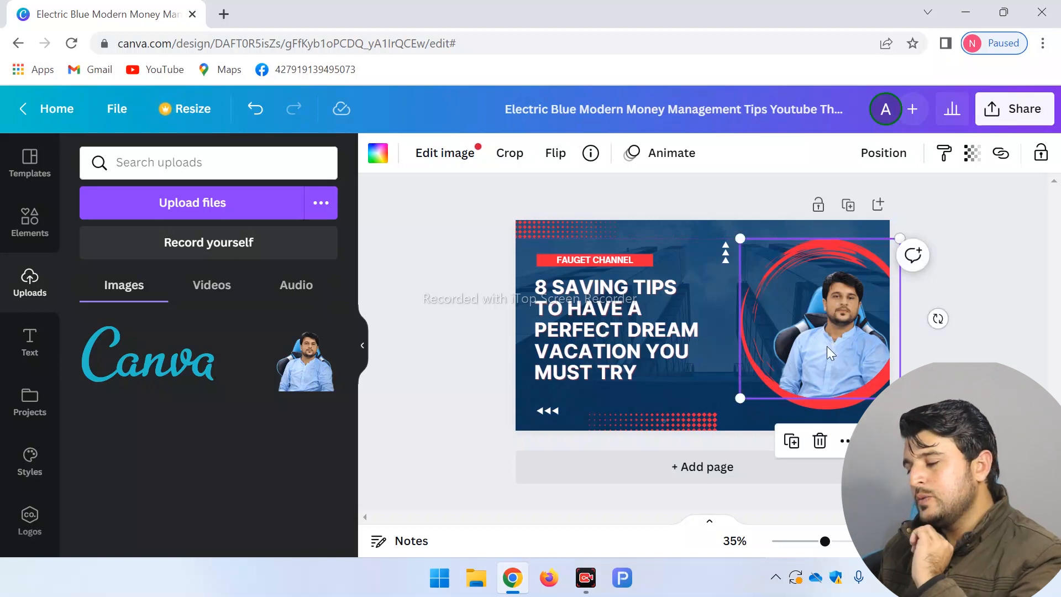
double_click(840, 371)
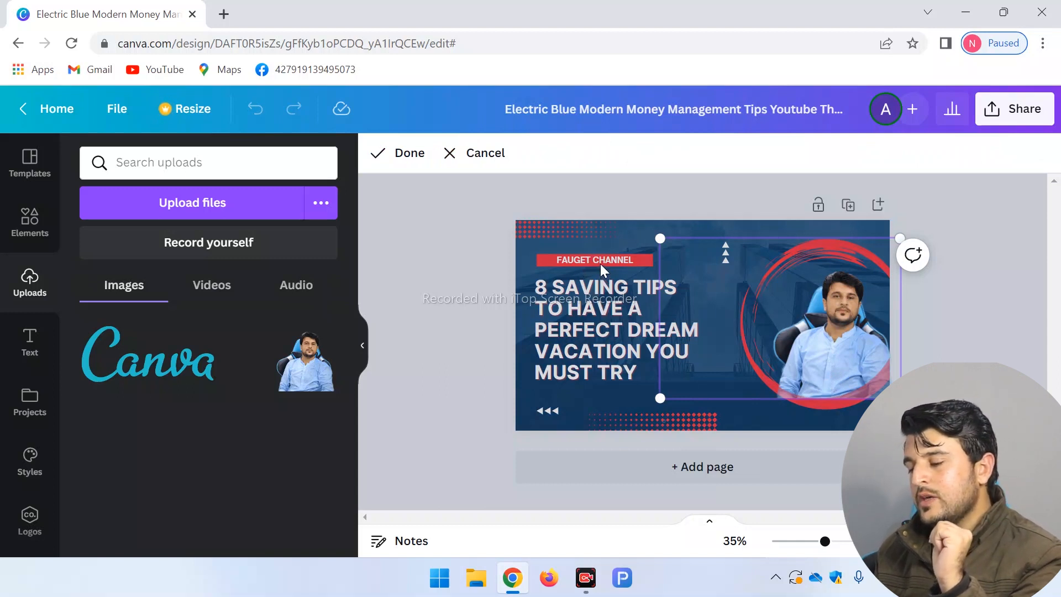
key(Return)
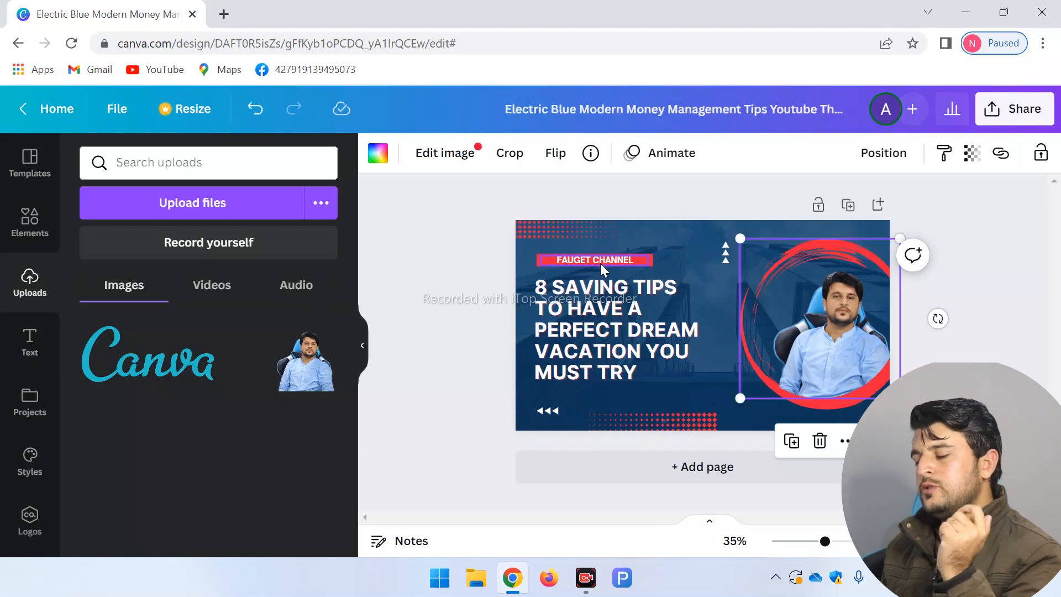
key(Delete)
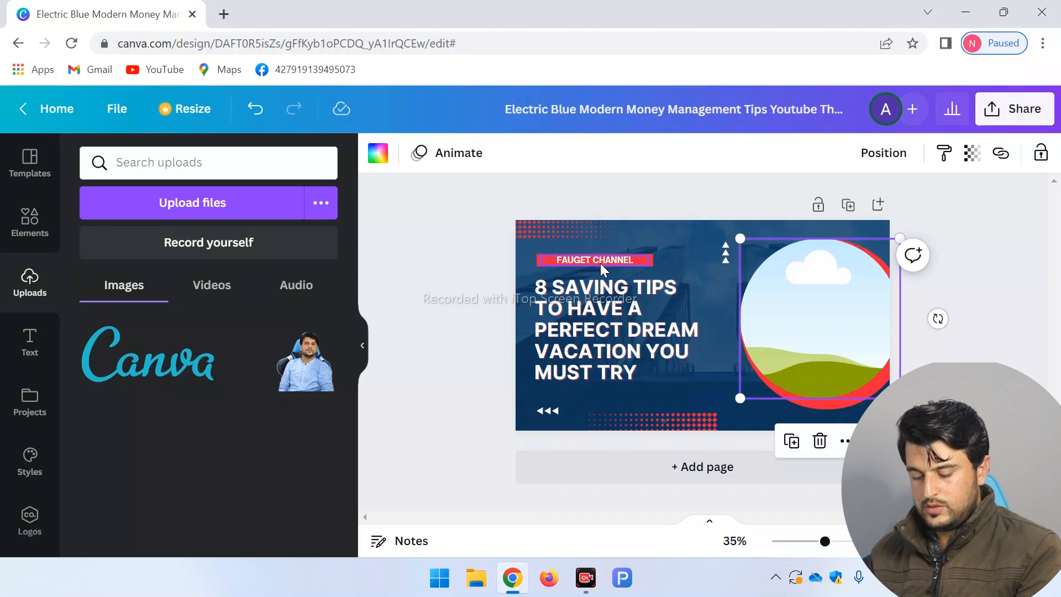
click(601, 263)
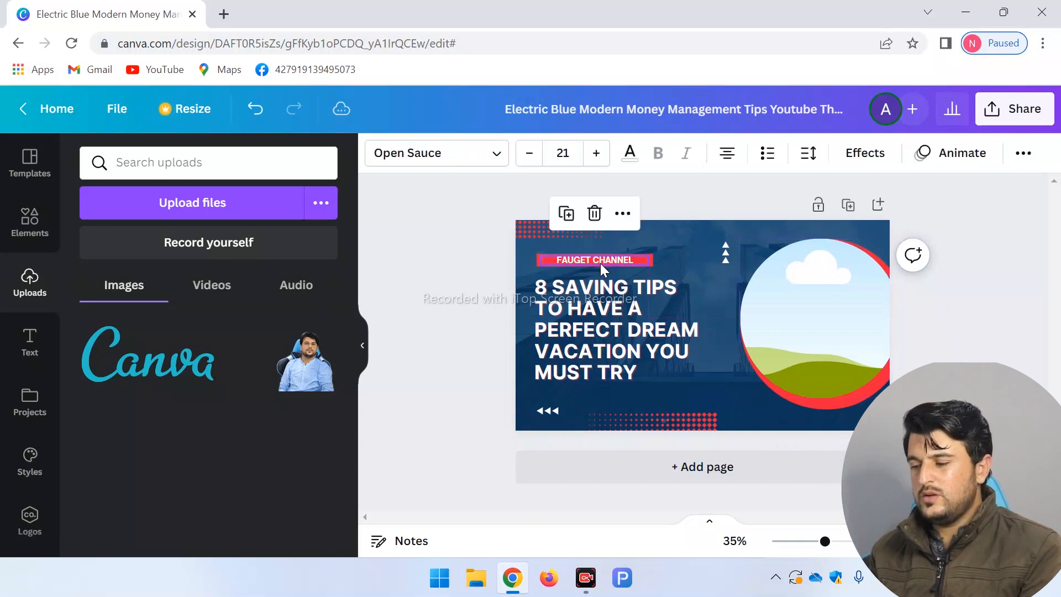
key(ctrl+z)
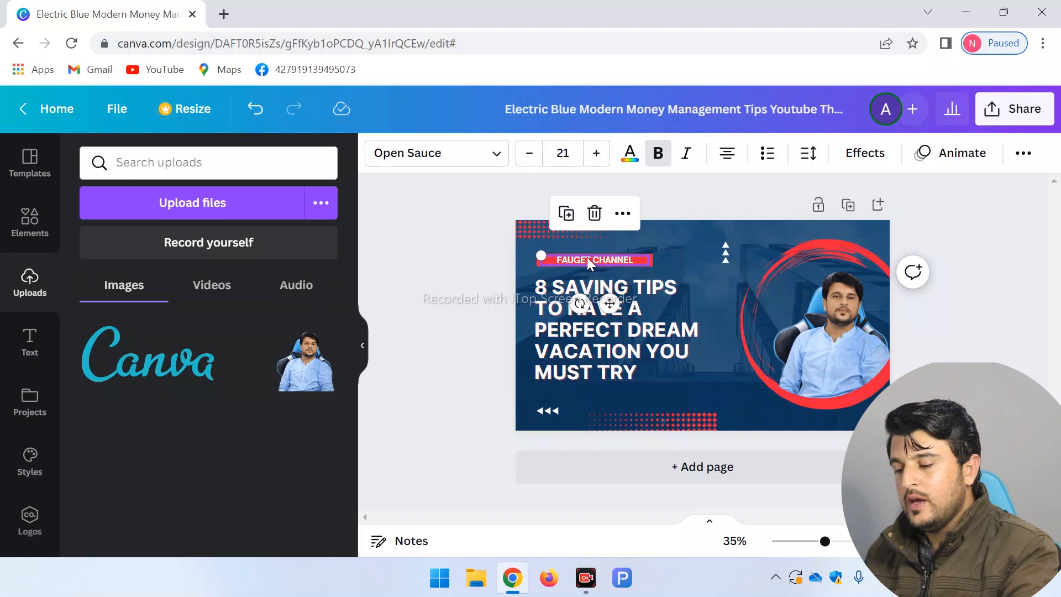
Step: Replace the placeholder text in the small red label above the headline with the creator's own channel name
click(584, 259)
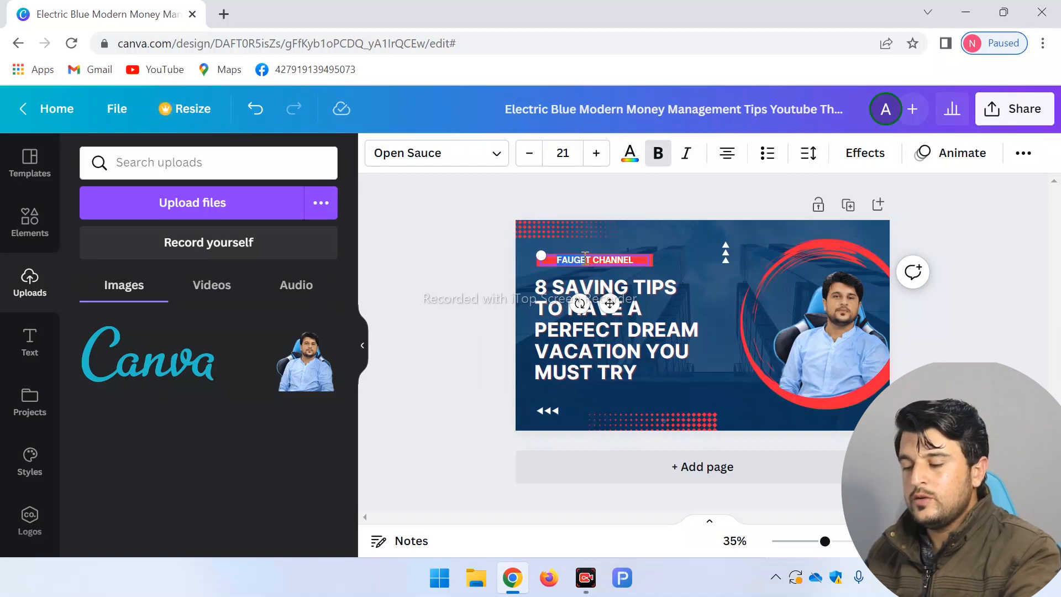
key(BackSpace)
key(BackSpace)
key(BackSpace)
key(BackSpace)
key(BackSpace)
key(BackSpace)
key(BackSpace)
key(BackSpace)
key(BackSpace)
key(BackSpace)
key(BackSpace)
key(BackSpace)
key(BackSpace)
key(BackSpace)
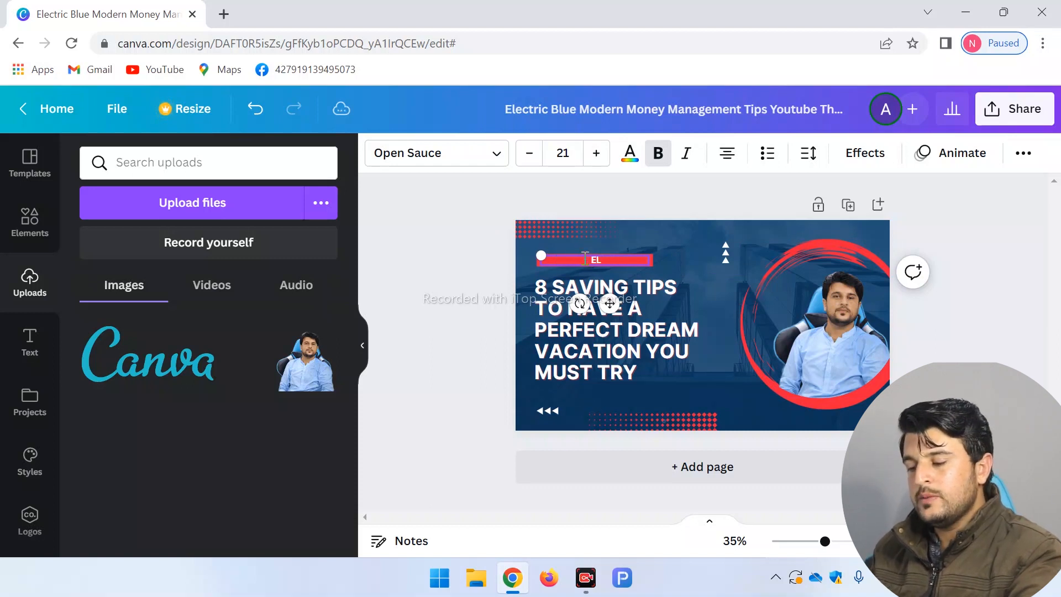
text(A)
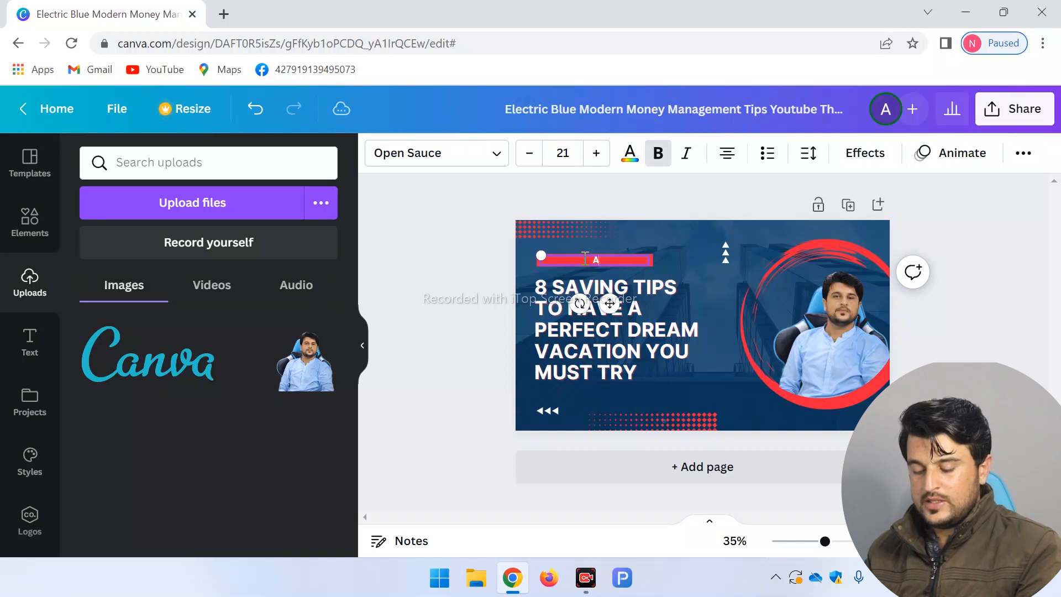
text(WAIS KHAN)
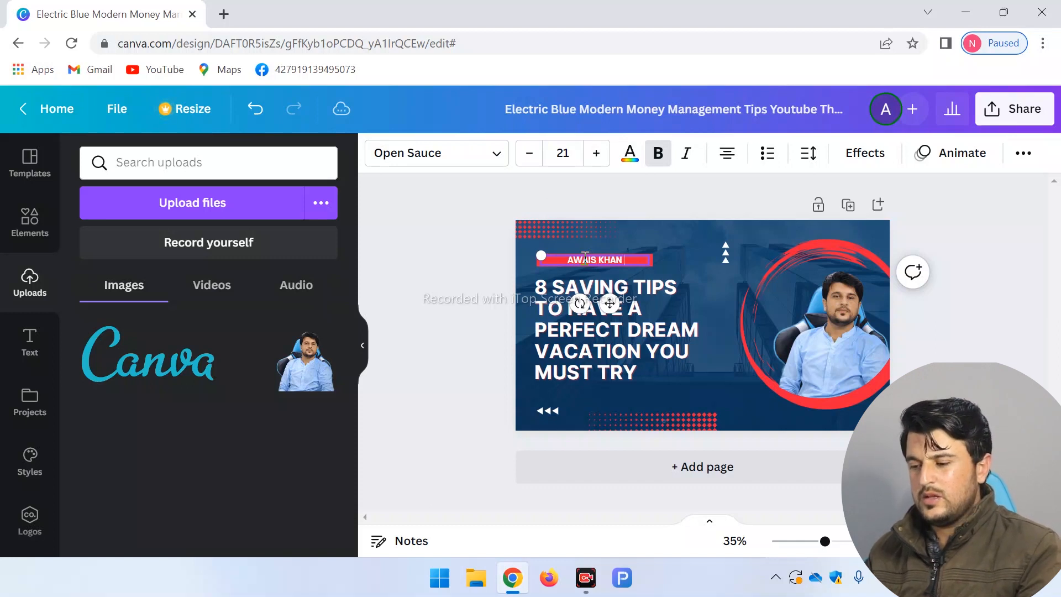
text( SKILLS)
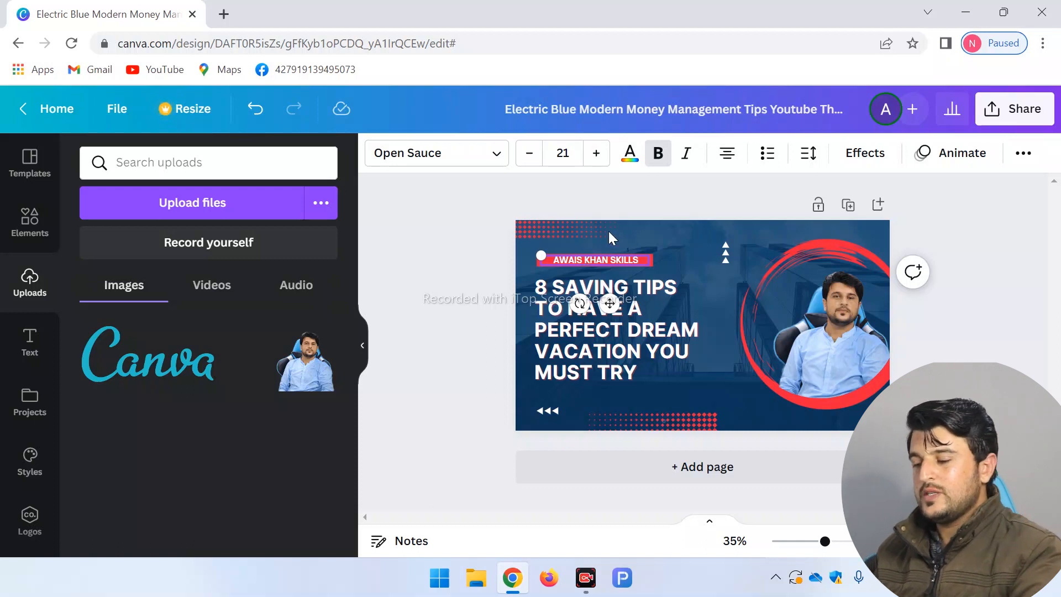
click(665, 227)
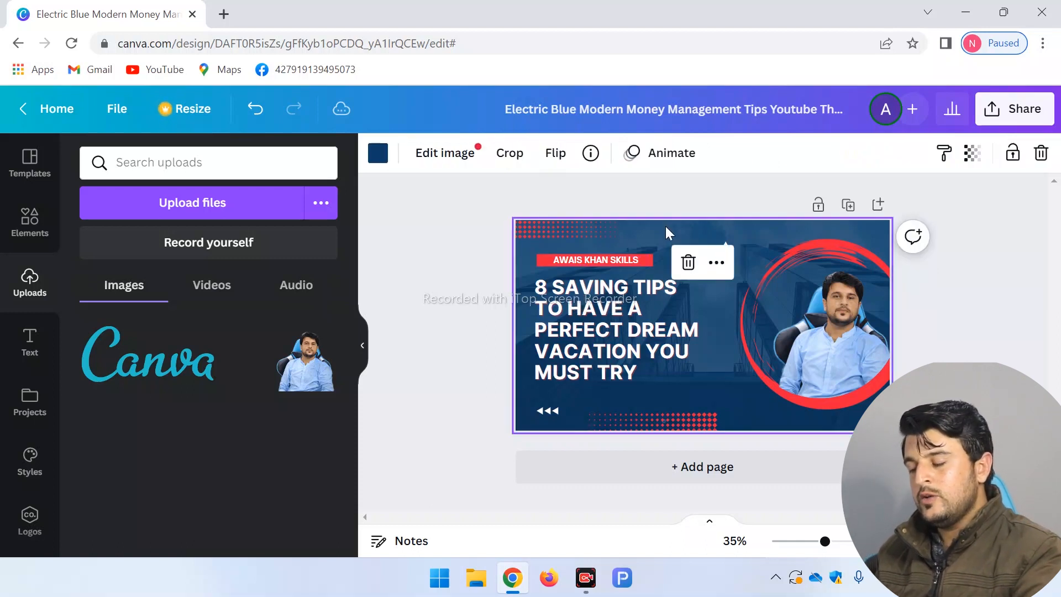
click(625, 257)
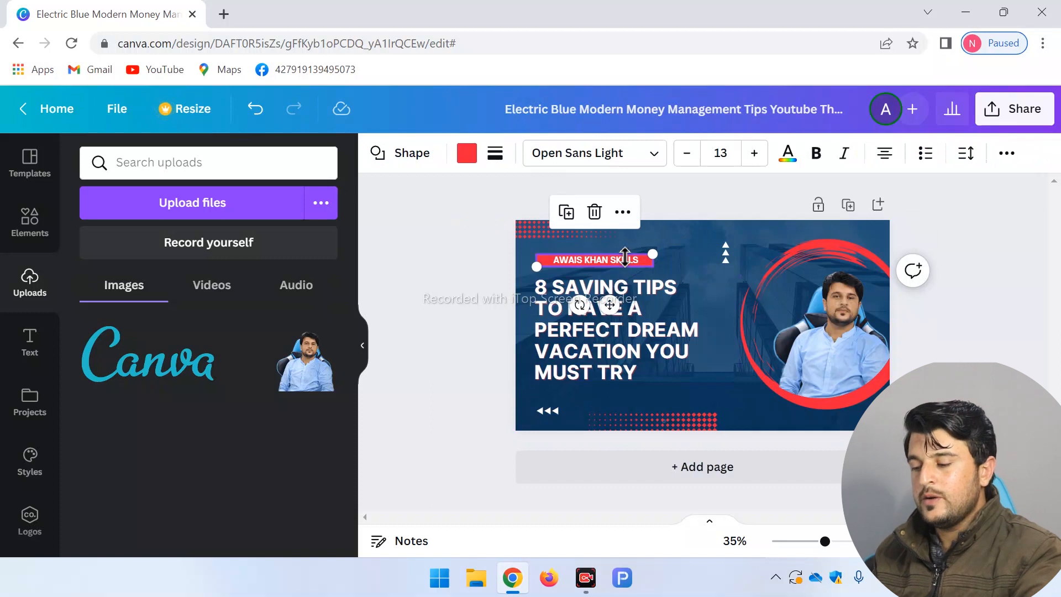
click(679, 260)
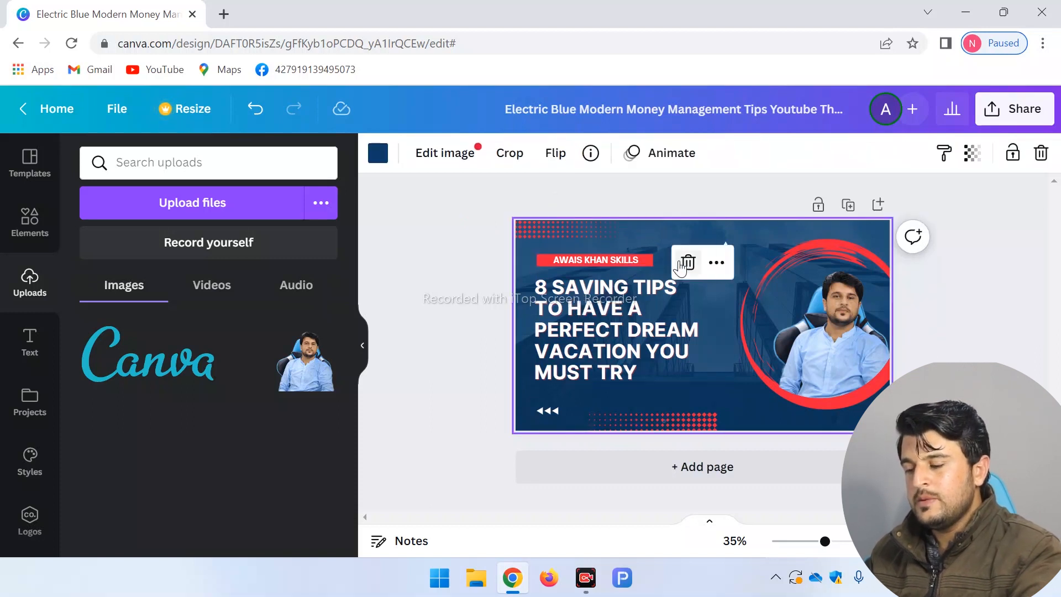
Step: Shift the large white headline slightly and replace its text with a "MY NAME IS" sentence containing the creator's name
click(590, 288)
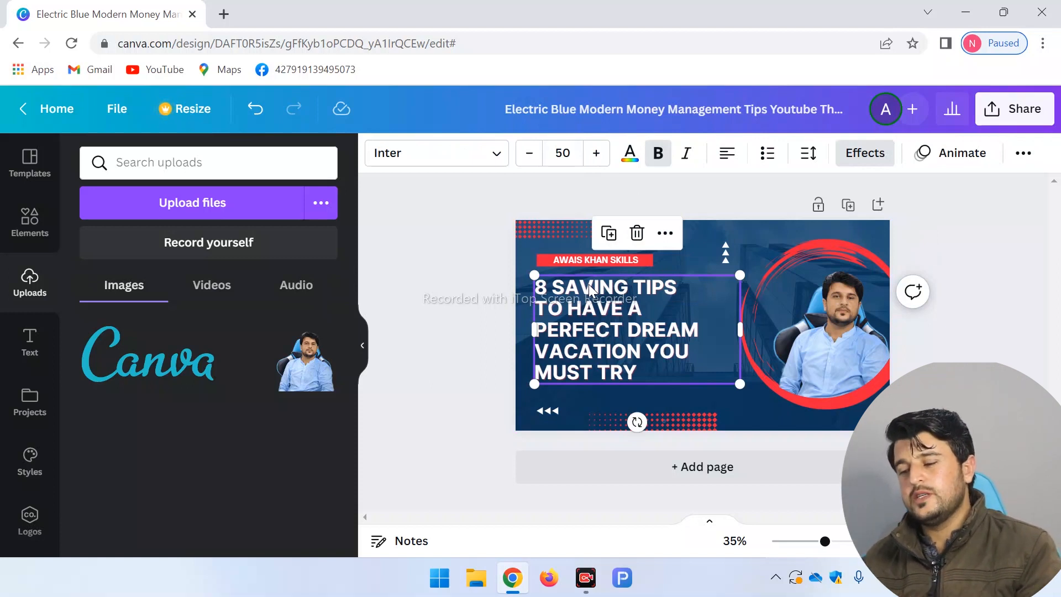
mouse_move(640, 373)
mouse_down()
mouse_move(507, 268)
mouse_move(623, 374)
mouse_move(639, 362)
mouse_move(647, 376)
mouse_up()
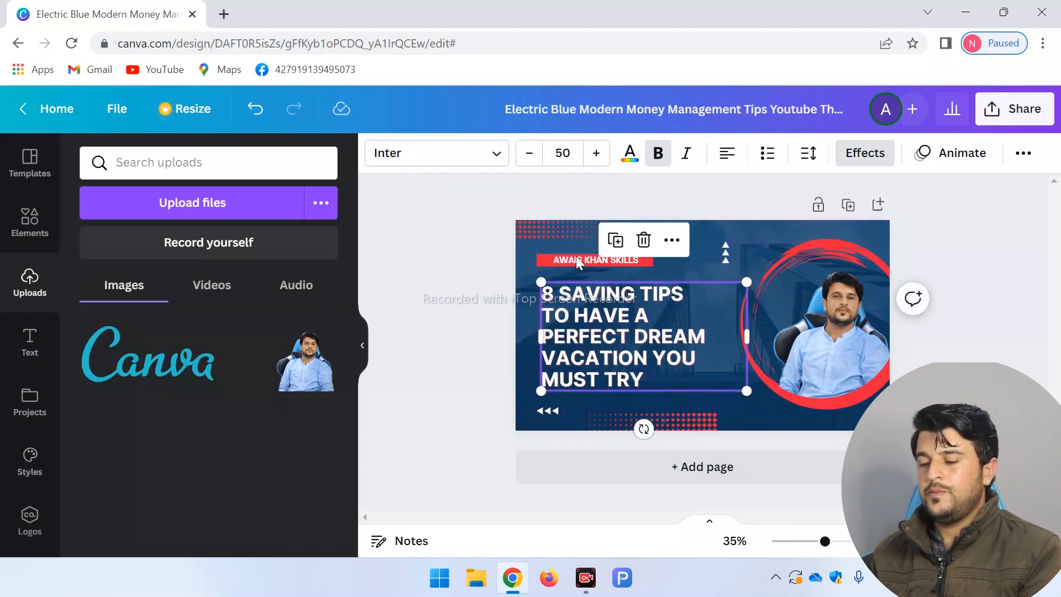
triple_click(547, 294)
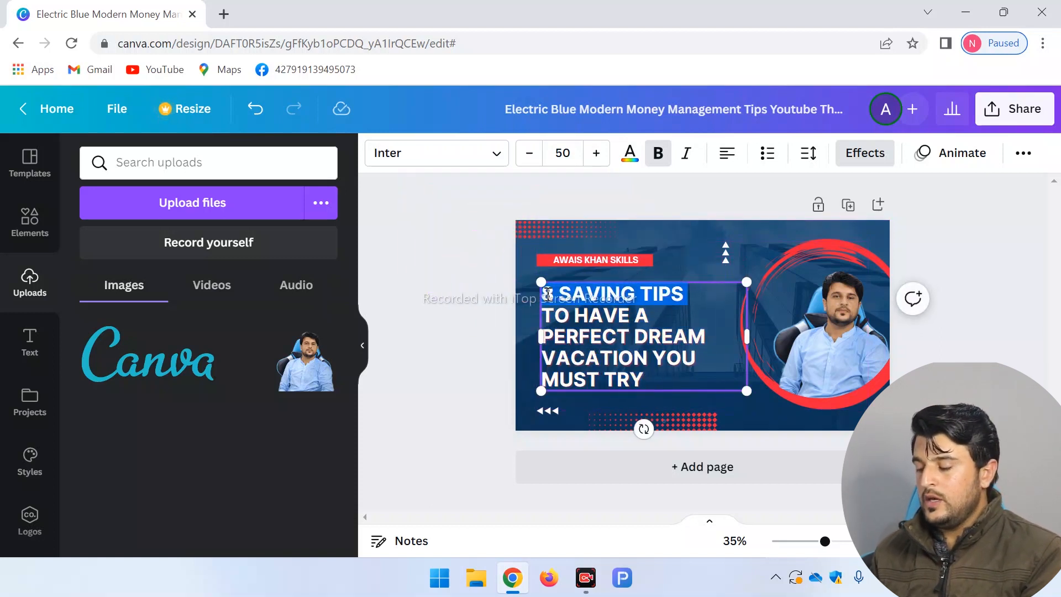
key(Delete)
key(Delete)
key(Delete)
key(Delete)
key(Delete)
key(Delete)
key(Delete)
key(Delete)
key(Delete)
key(Delete)
key(Delete)
key(Delete)
key(Delete)
key(Delete)
key(Delete)
key(Delete)
key(Delete)
key(Delete)
key(Delete)
key(Delete)
key(Delete)
key(Delete)
key(Delete)
key(Delete)
key(Delete)
key(Delete)
key(Delete)
key(Delete)
key(Delete)
key(Delete)
key(Delete)
key(Delete)
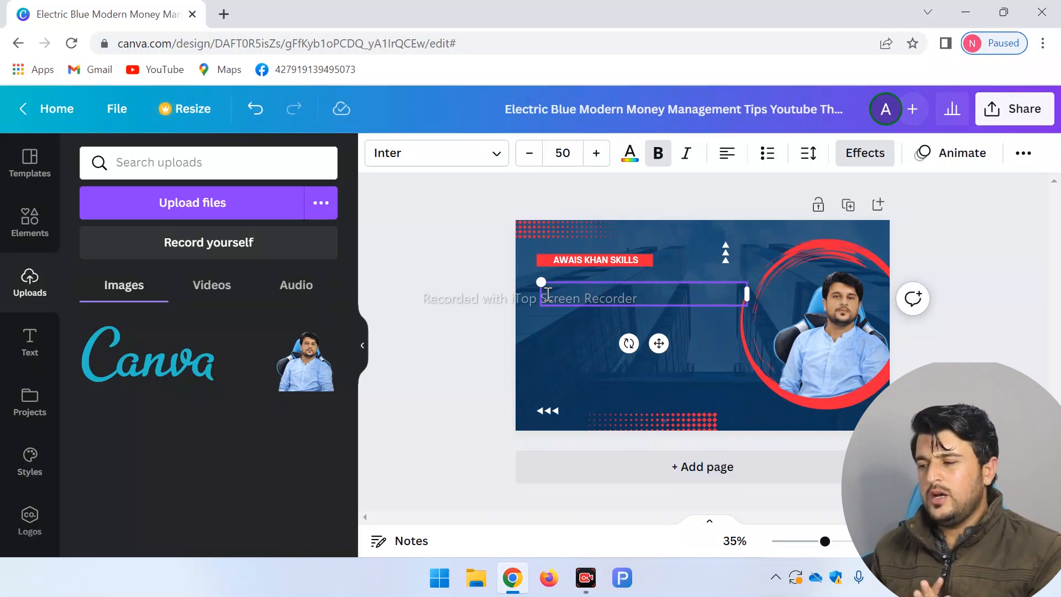
text(MY NAME IS A)
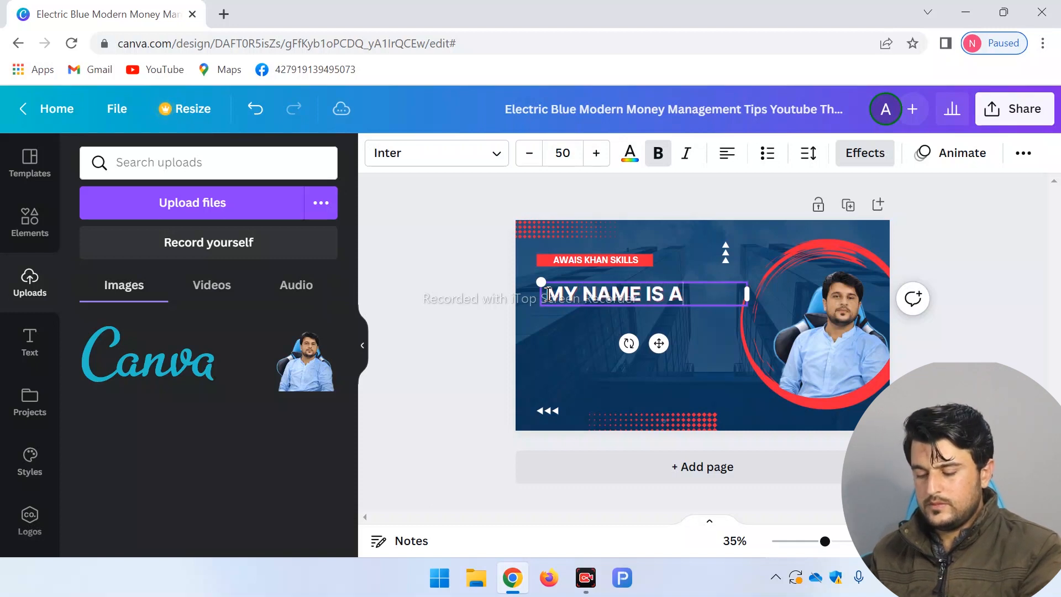
text(WAIS KHAN)
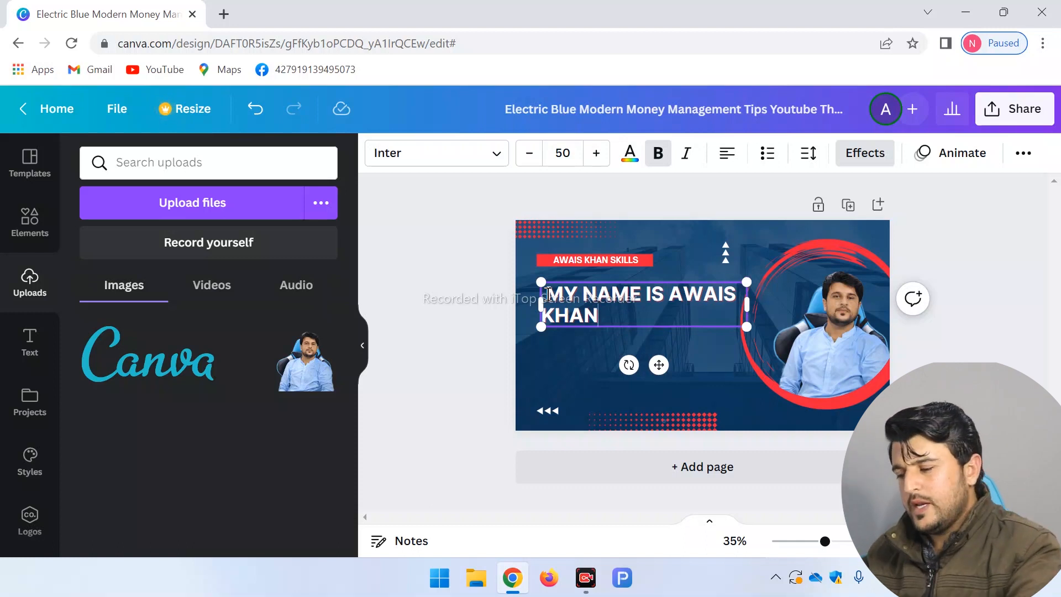
text(.)
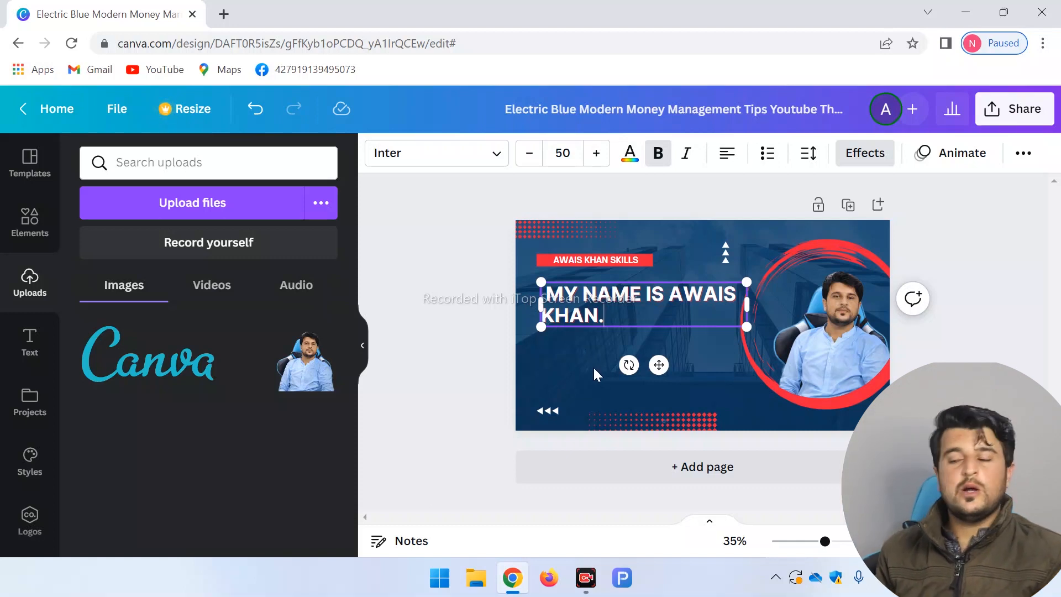
Step: Move the white headline slightly lower and closer to the thumbnail's left edge
click(556, 336)
drag(644, 297, 631, 313)
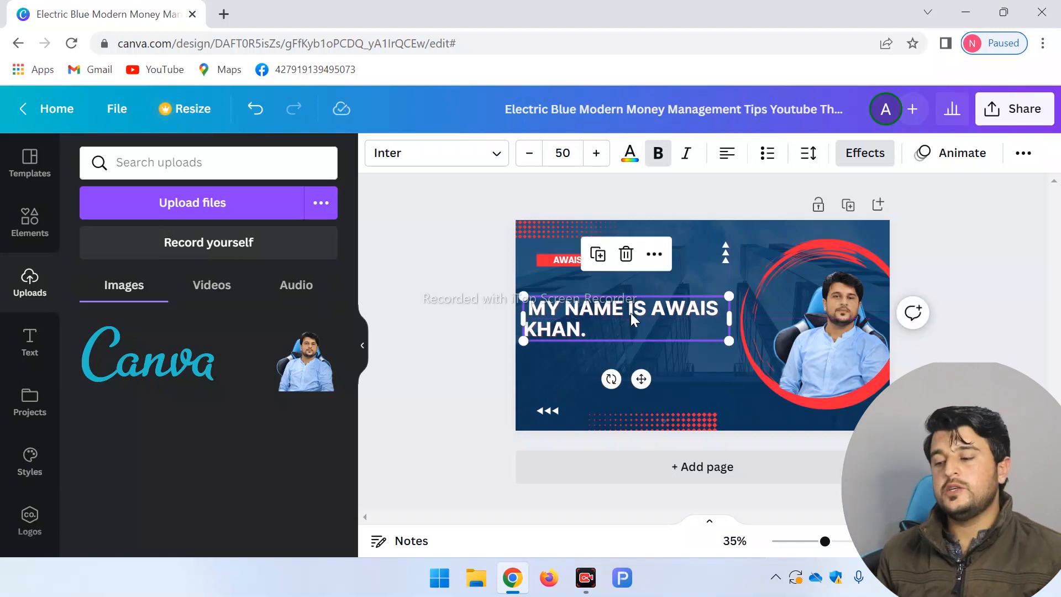
click(531, 331)
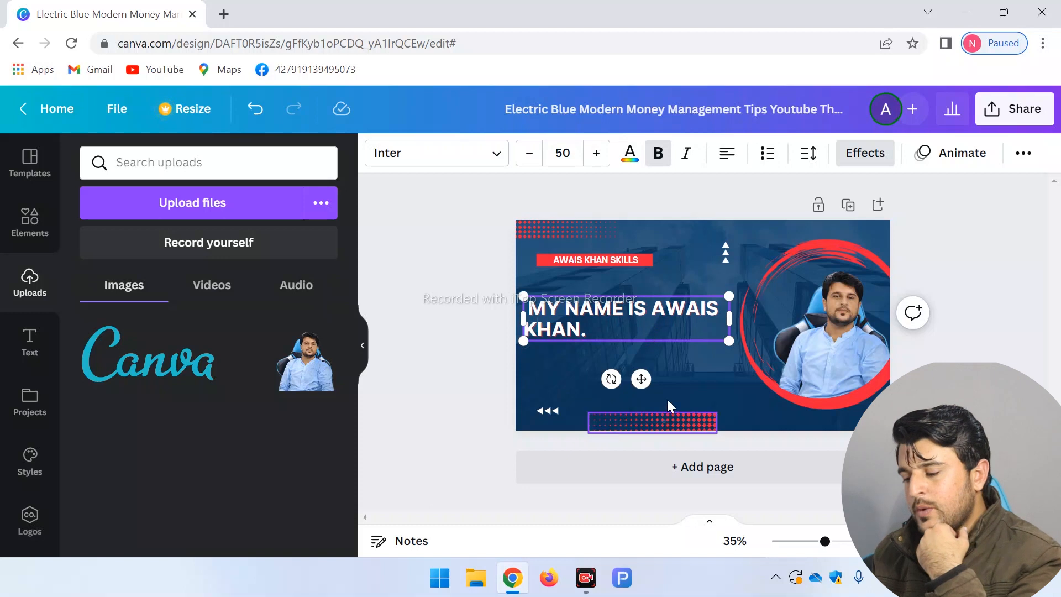
Step: Delete the three small white arrows in the lower-left corner of the thumbnail
click(556, 406)
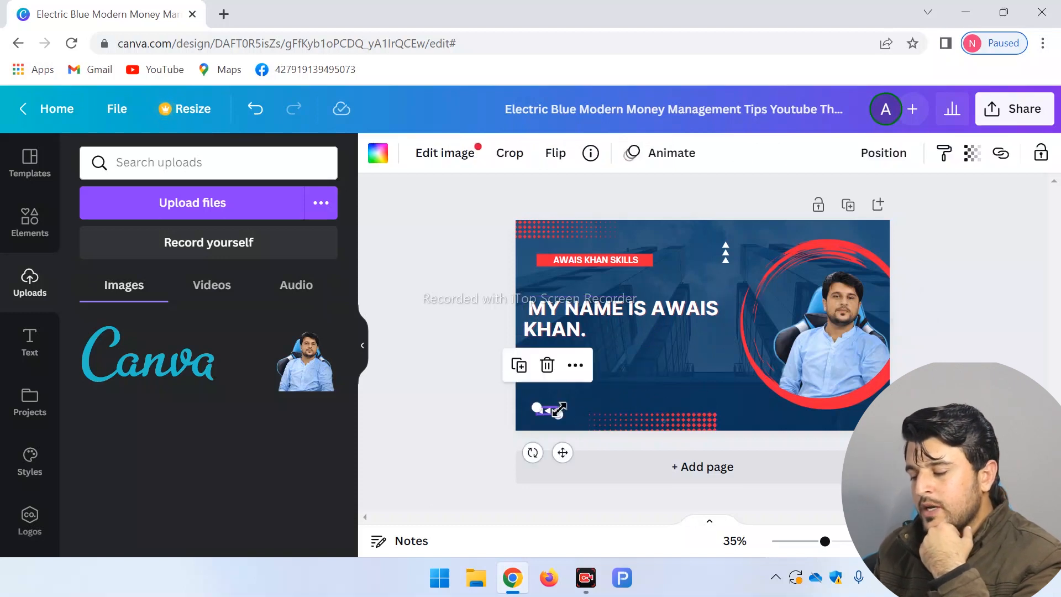
key(Delete)
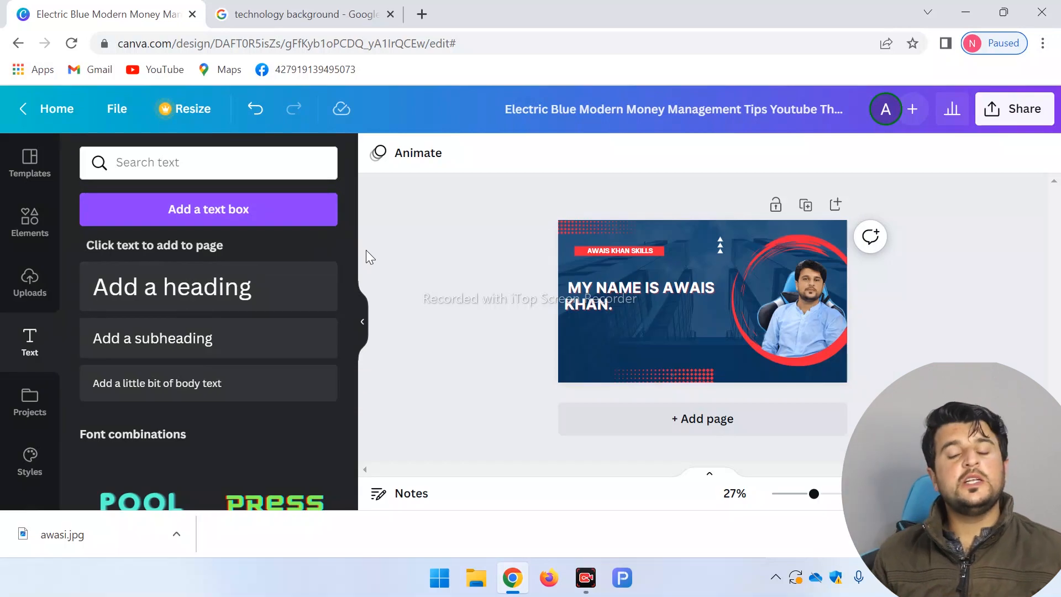
Step: Add a text box reading "CANVA", enlarge it to a font size of about 67 and place it below the white headline
click(29, 282)
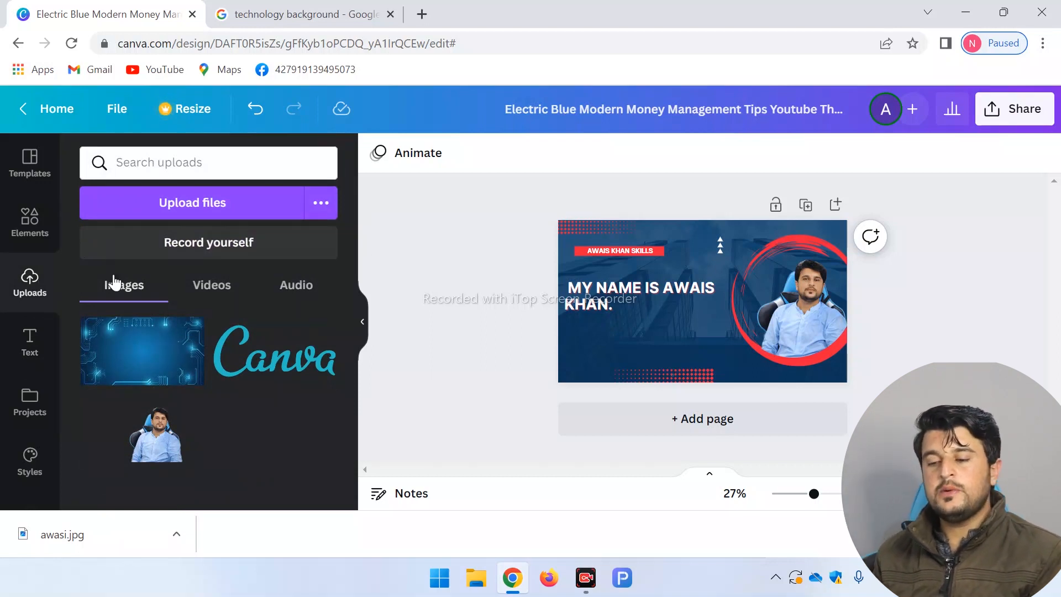
click(34, 338)
click(192, 217)
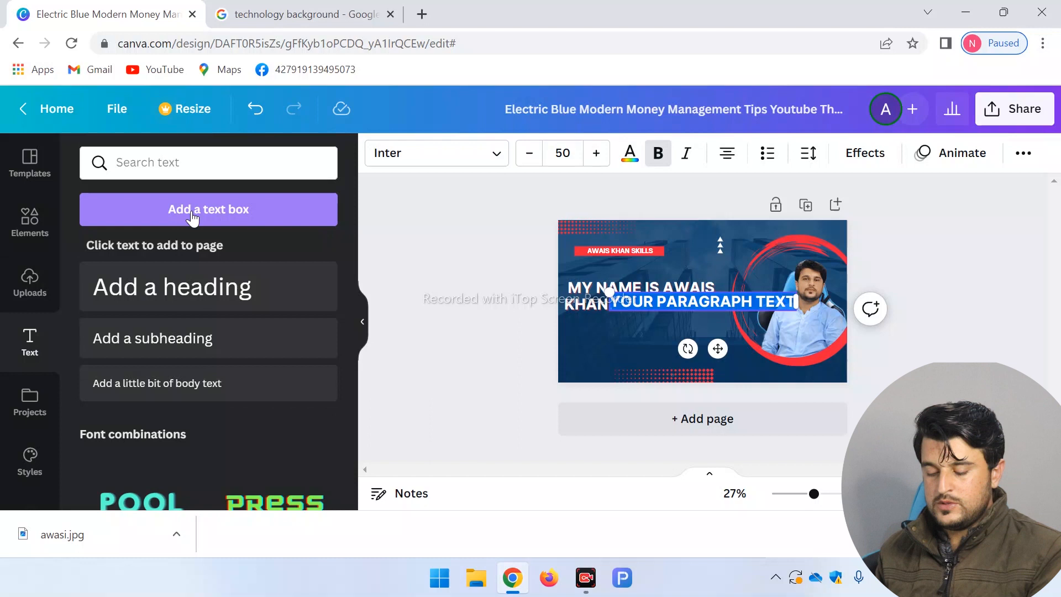
text(CANVA)
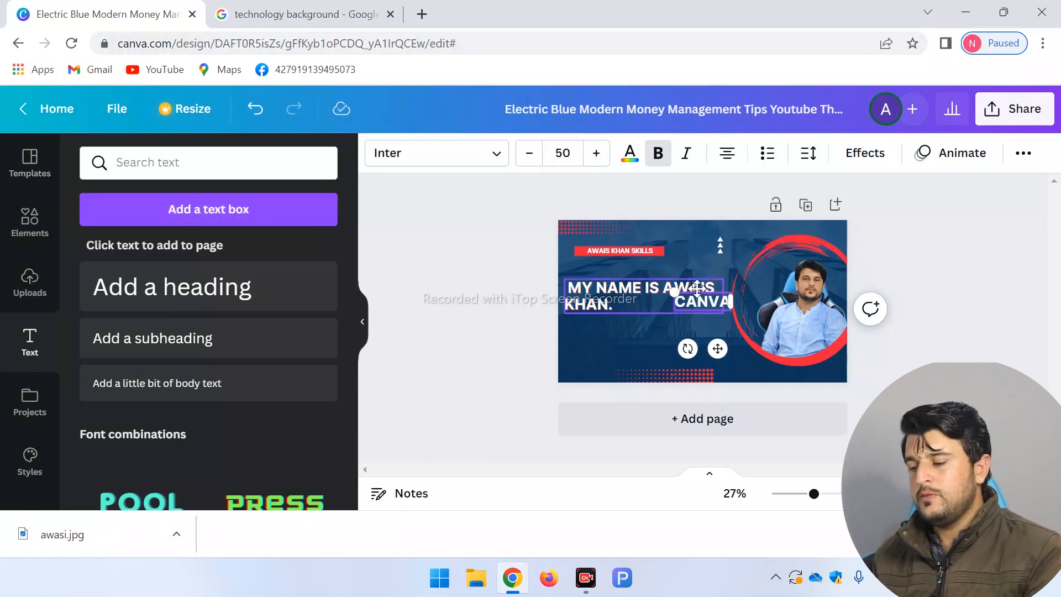
click(666, 323)
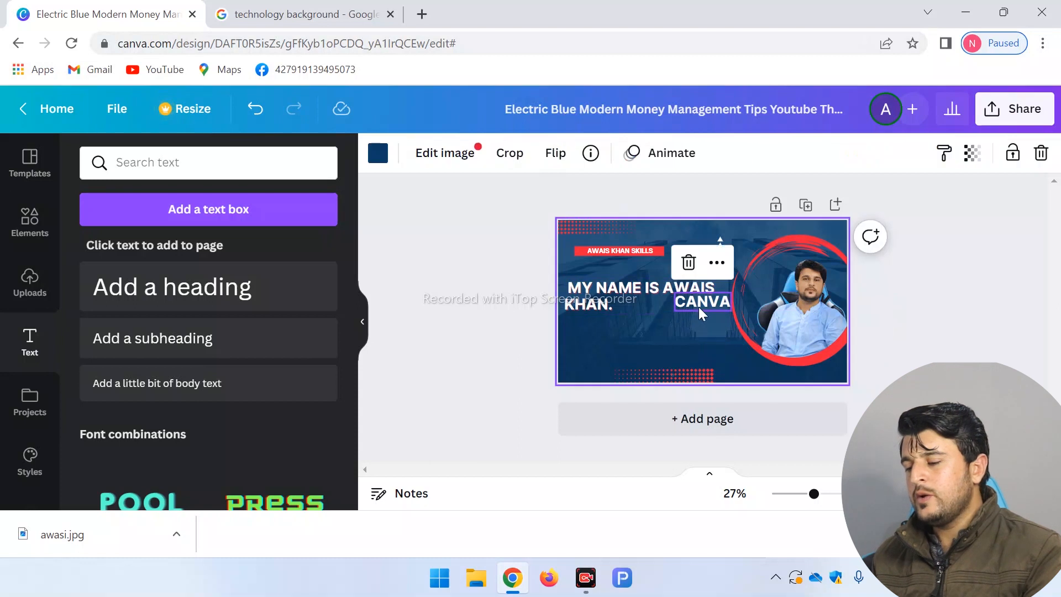
drag(700, 306, 669, 336)
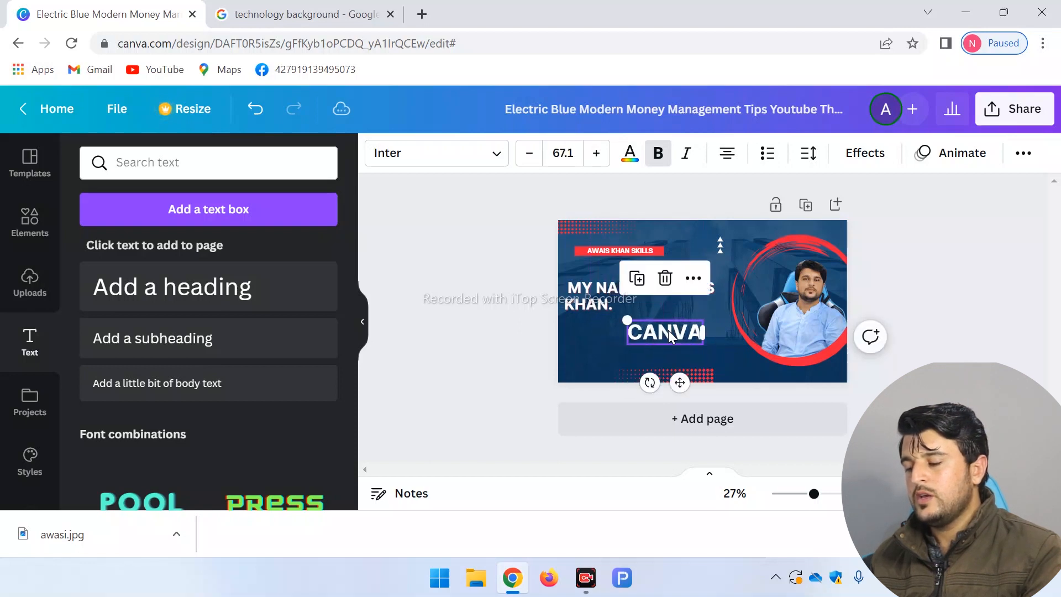
Step: Change the colour of the "CANVA" text to the red from the document colours
click(630, 154)
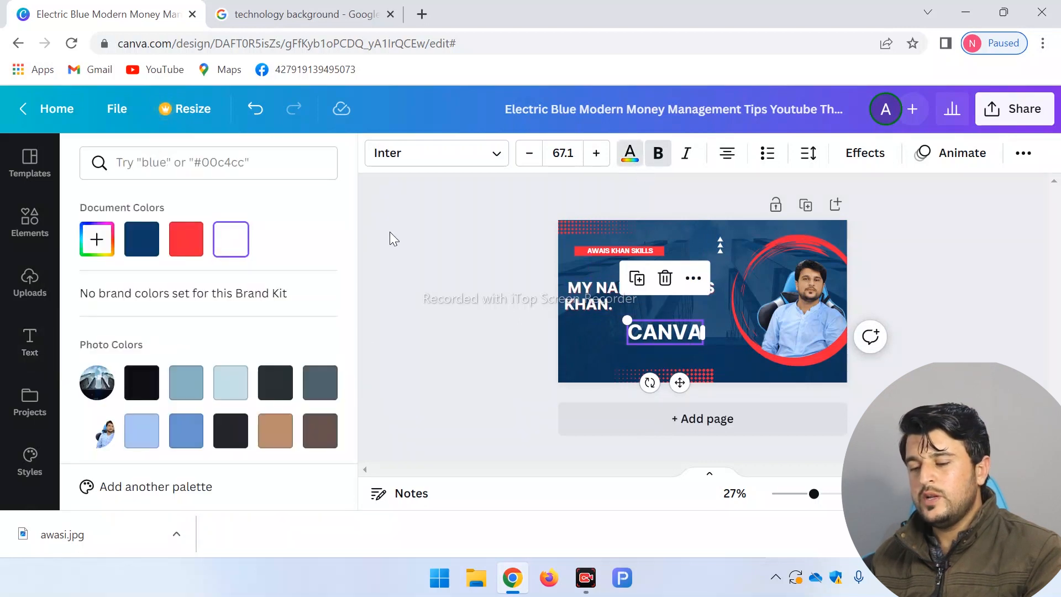
click(174, 242)
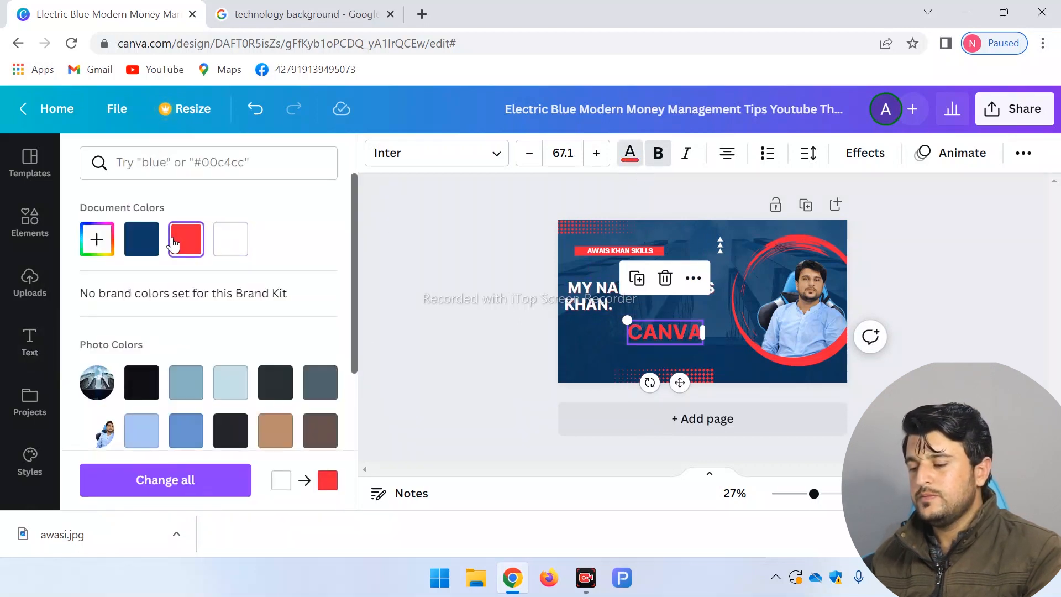
click(393, 288)
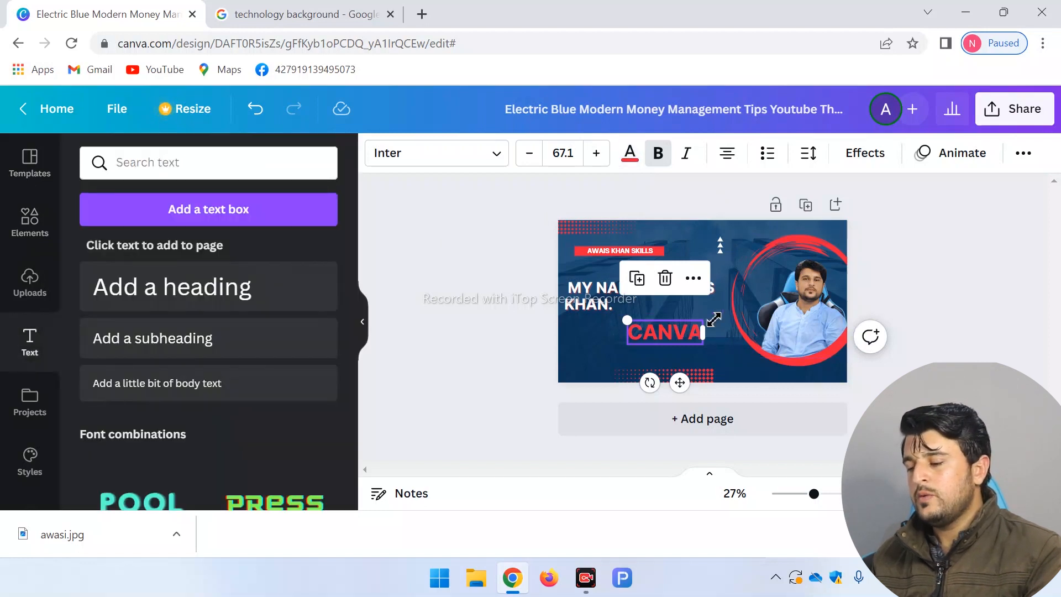
Step: Extend the red text to "CANVA COURSE PART 2" and shift it left so it clears the portrait
double_click(686, 331)
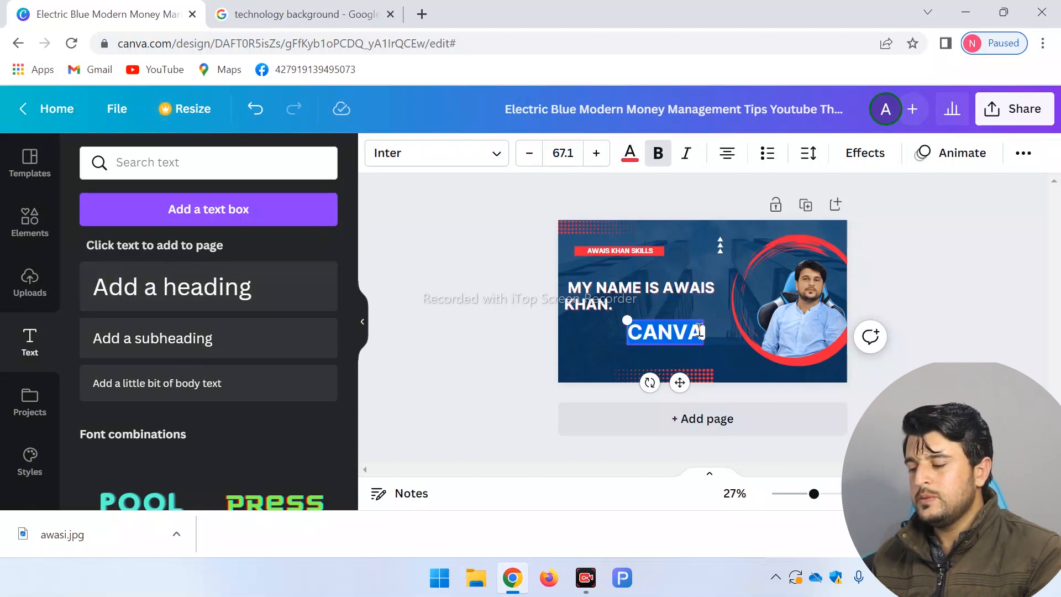
click(700, 330)
text(C)
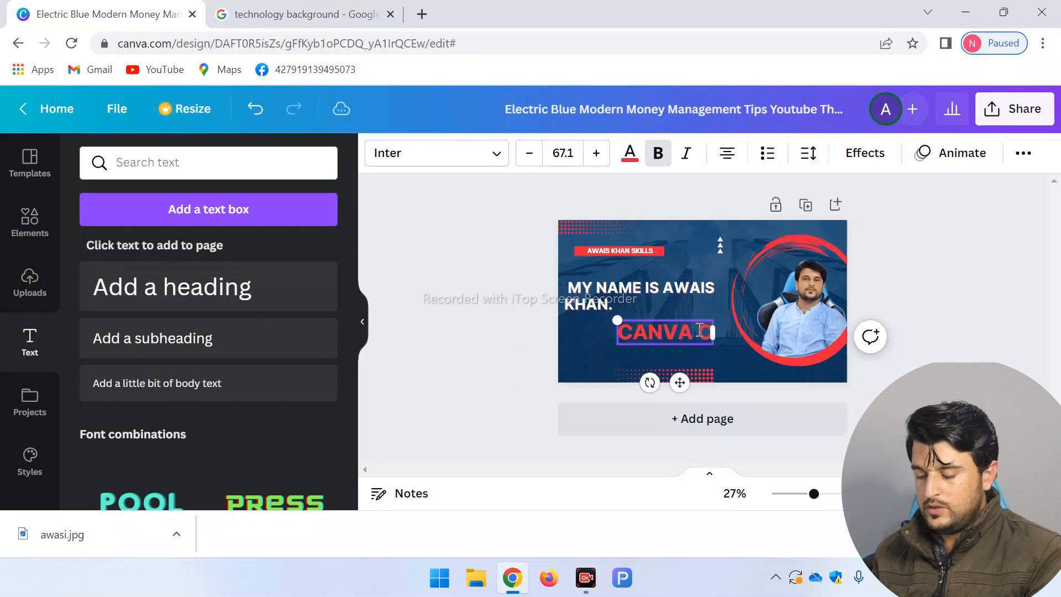
text(OURSE)
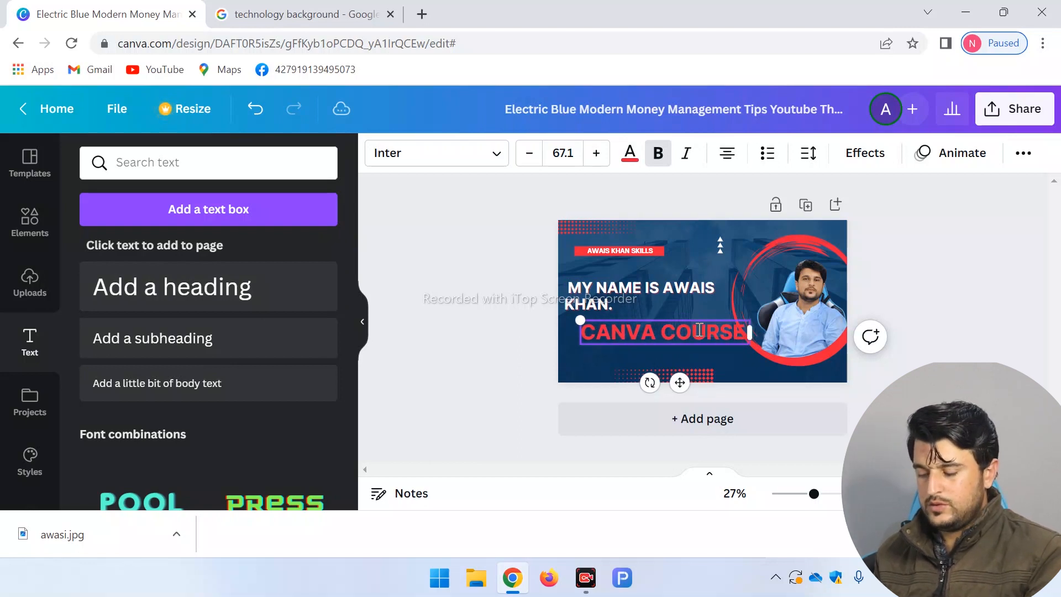
text( PART 2)
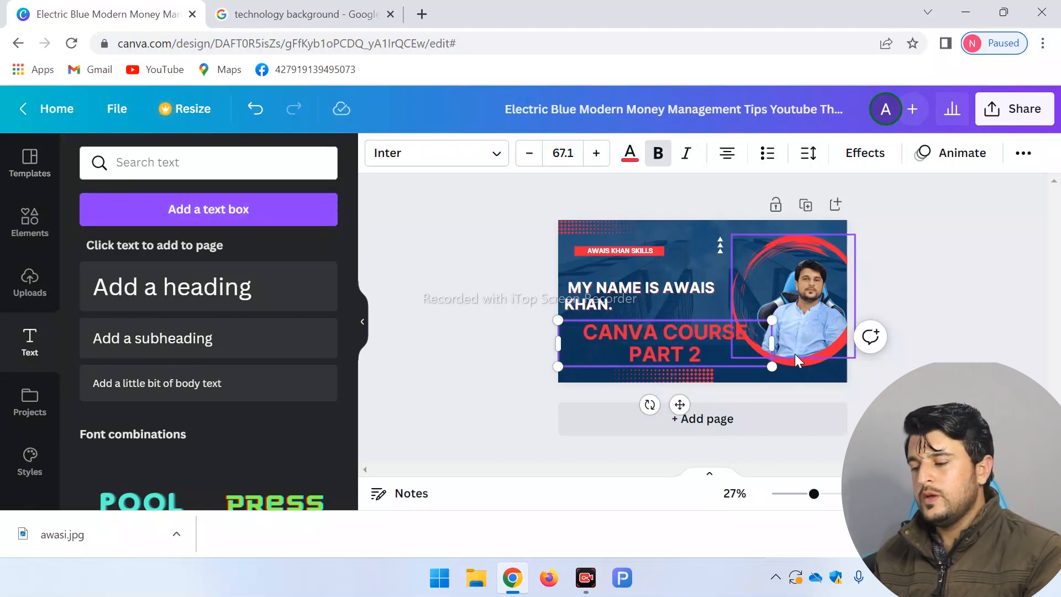
click(579, 375)
click(676, 343)
drag(677, 343, 665, 342)
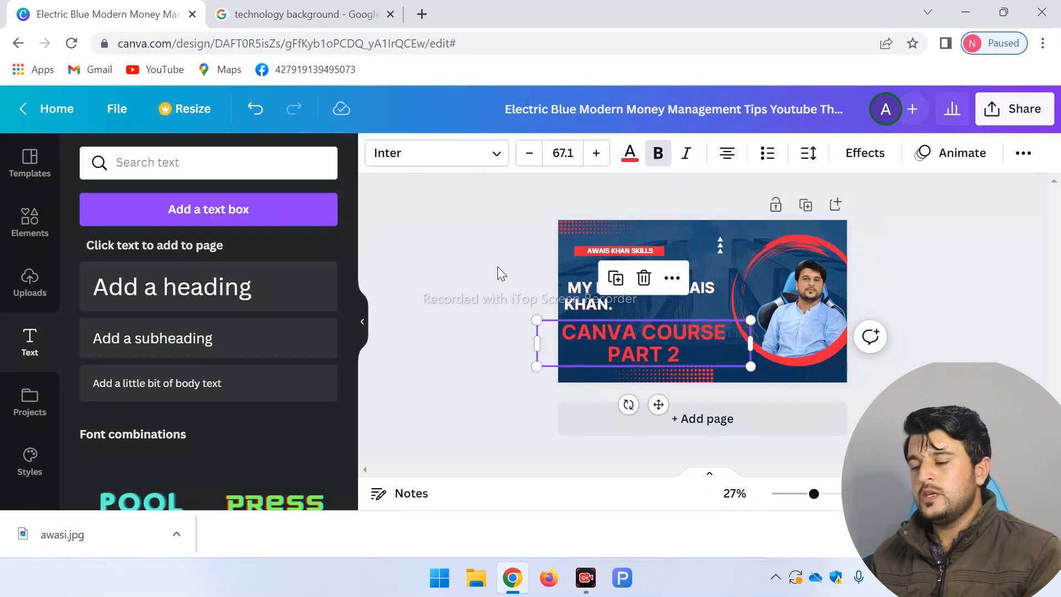
Step: Delete the white headline and put the uploaded Canva logo in its place, scaled down to fit between the label and the red text
click(704, 290)
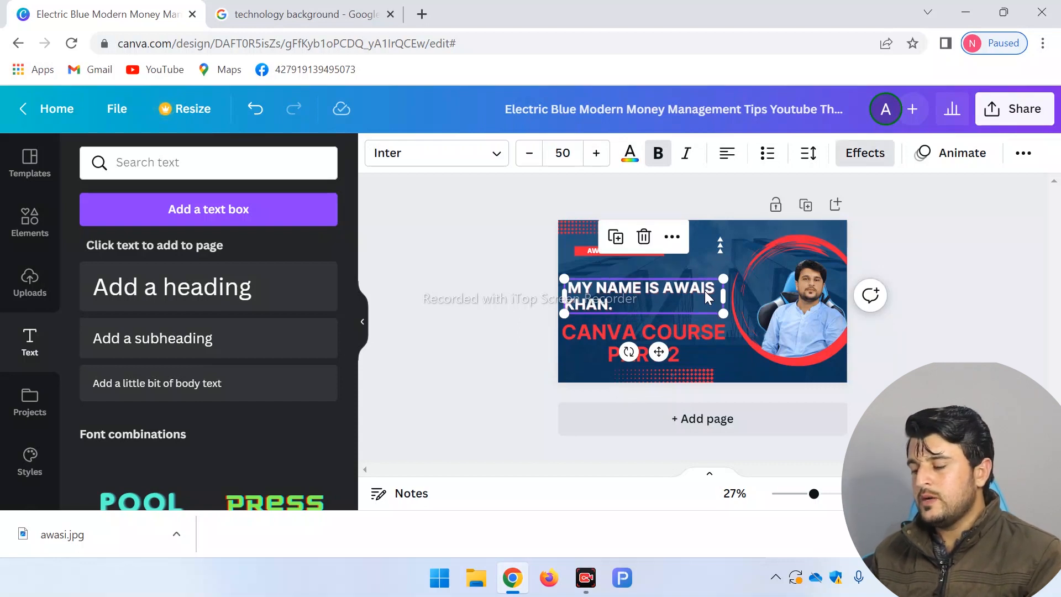
key(Delete)
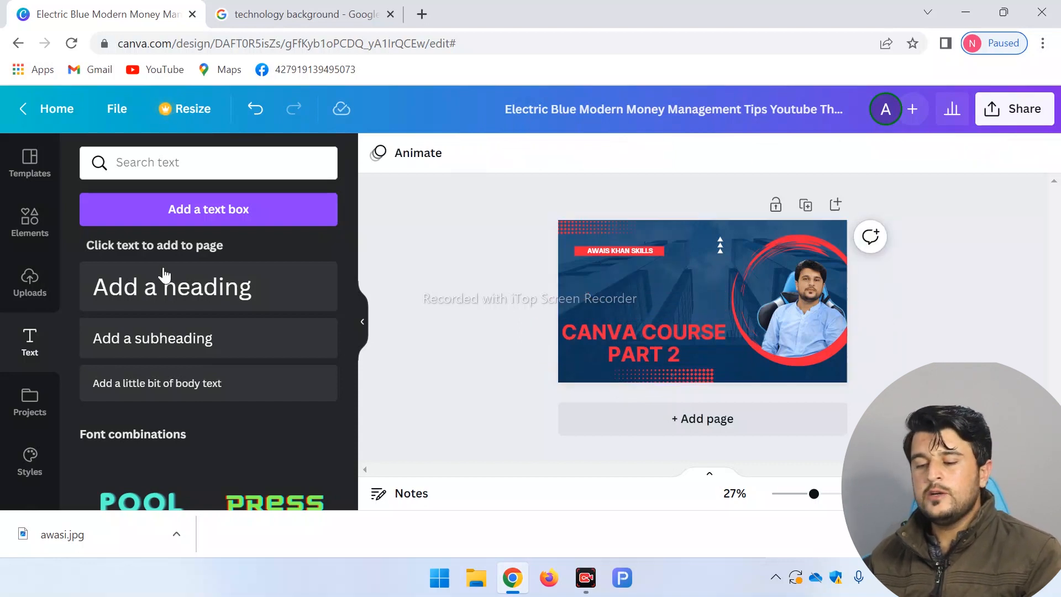
click(39, 285)
drag(275, 362, 617, 260)
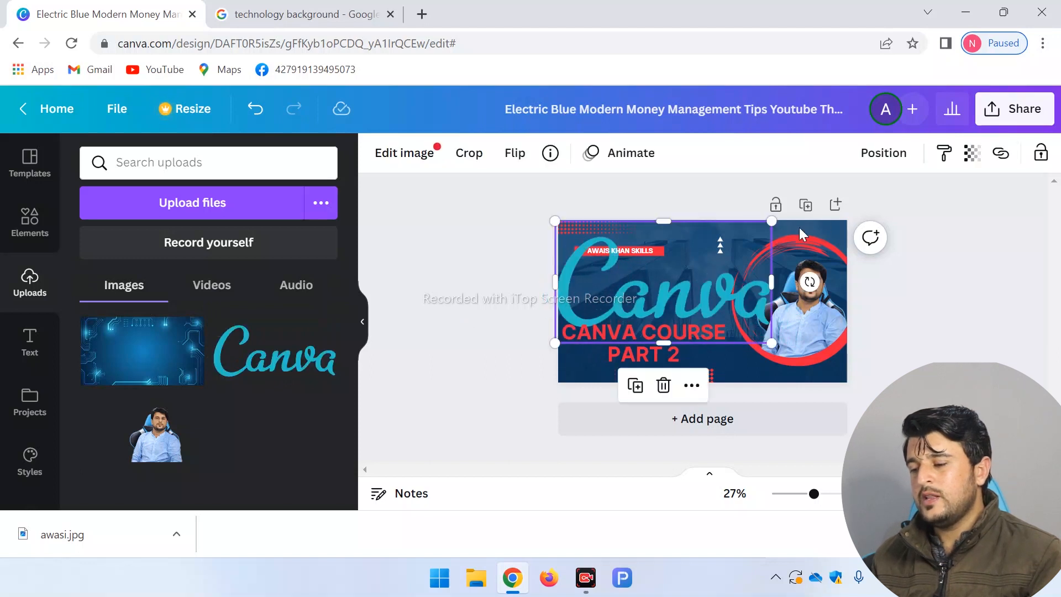
drag(775, 223, 692, 271)
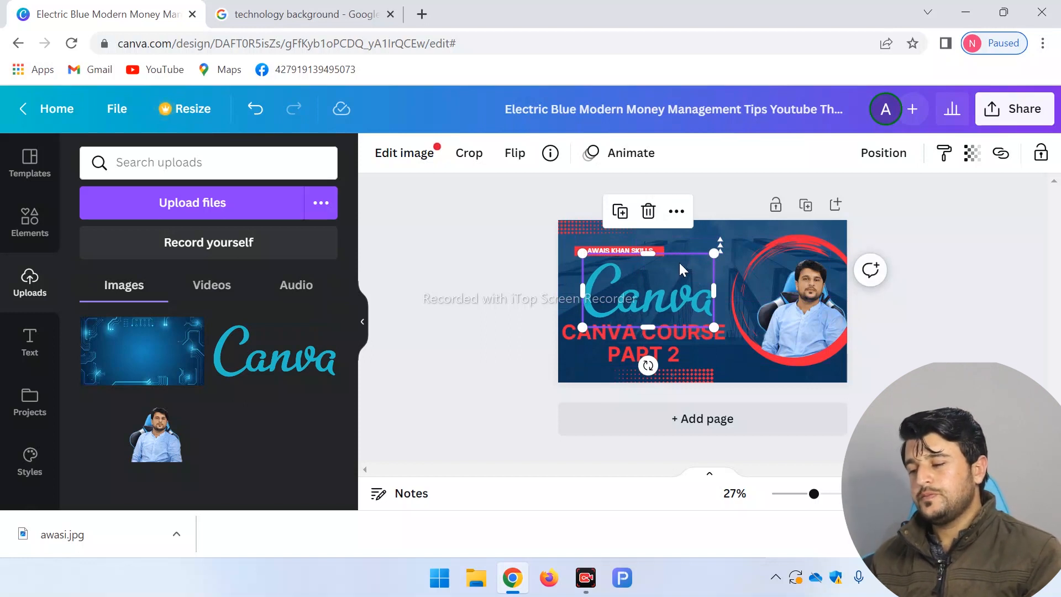
click(683, 238)
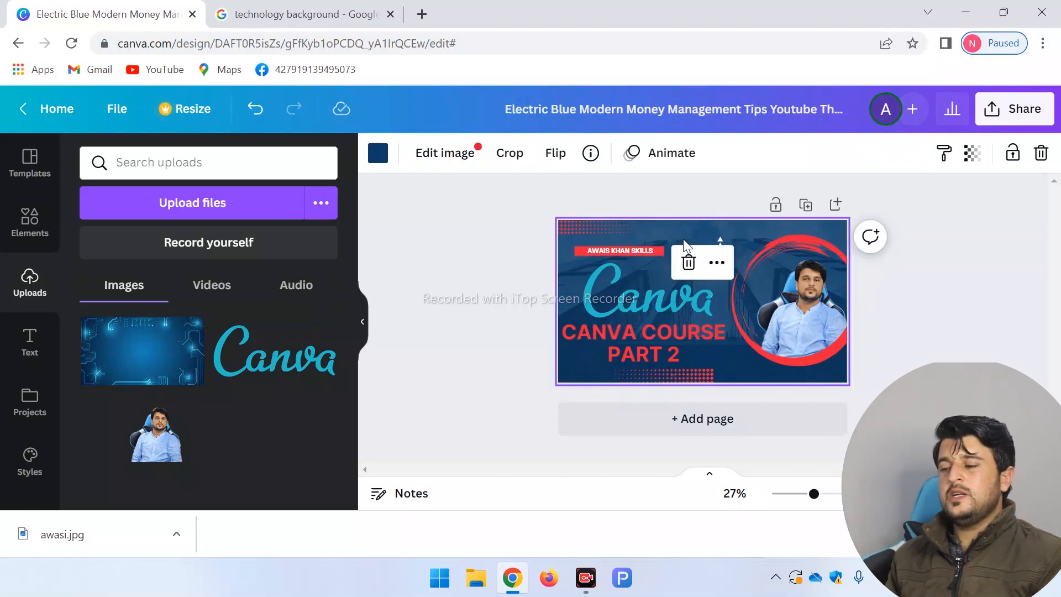